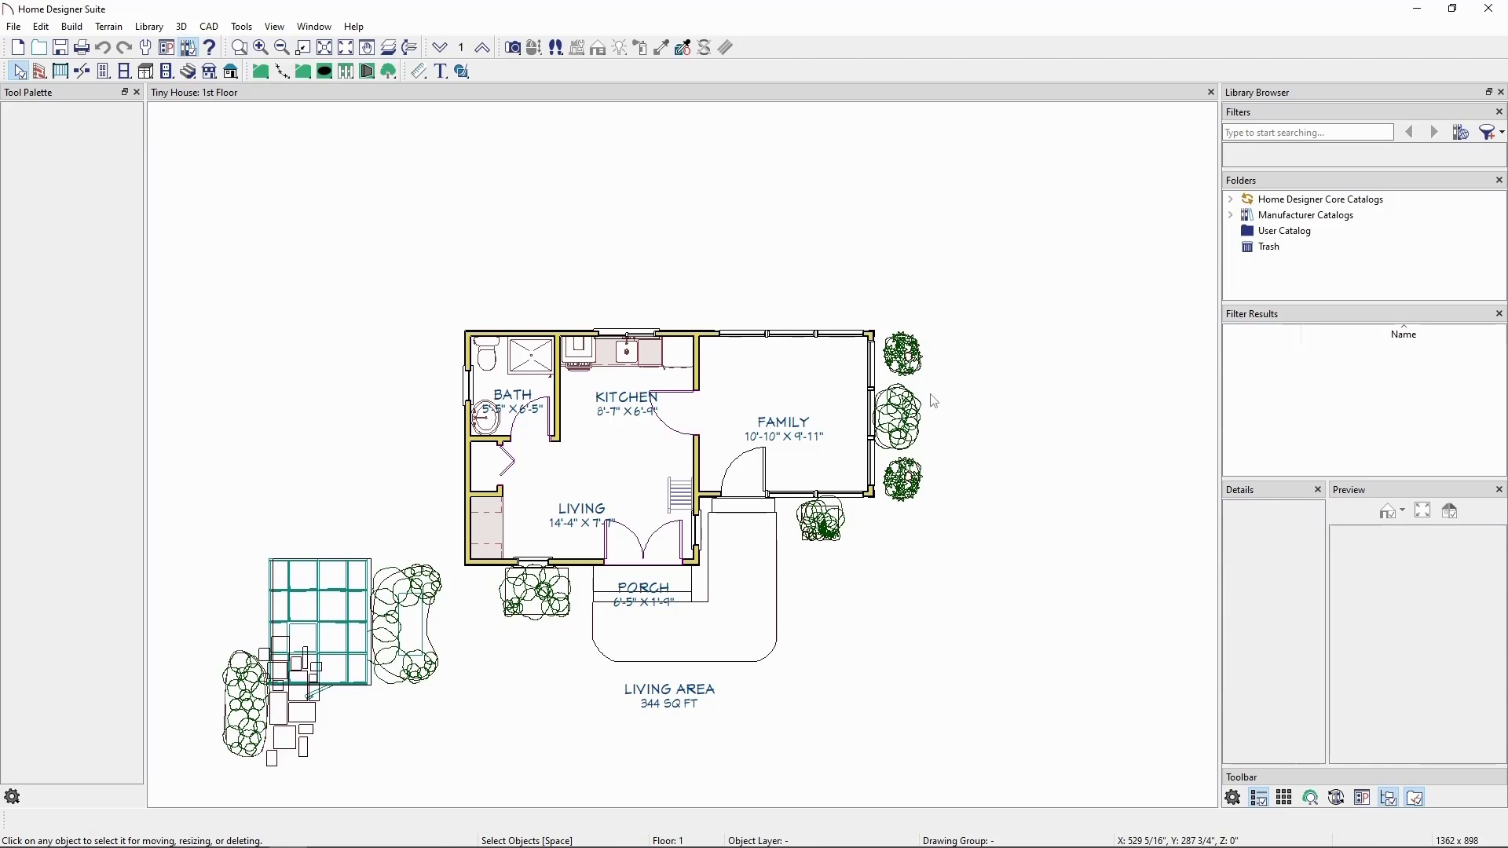
# Bring up the 3D menu's Create Camera View submenu, including the Elevation option.
pyautogui.click(182, 27)
pyautogui.moveTo(236, 46)
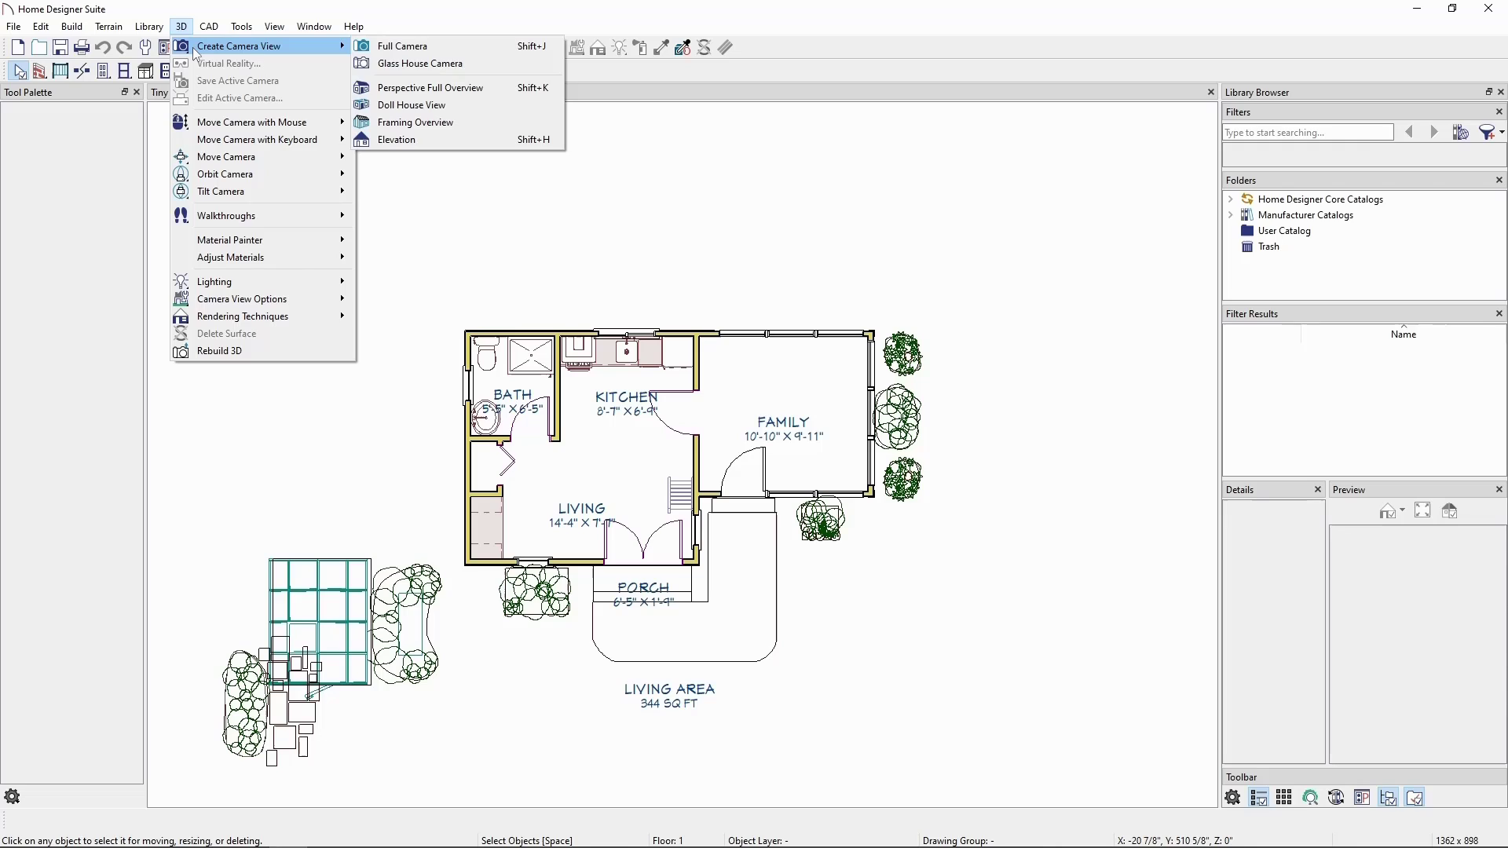
# Create an Elevation camera view of the tiny house's gable end by dragging across the plan.
pyautogui.click(448, 138)
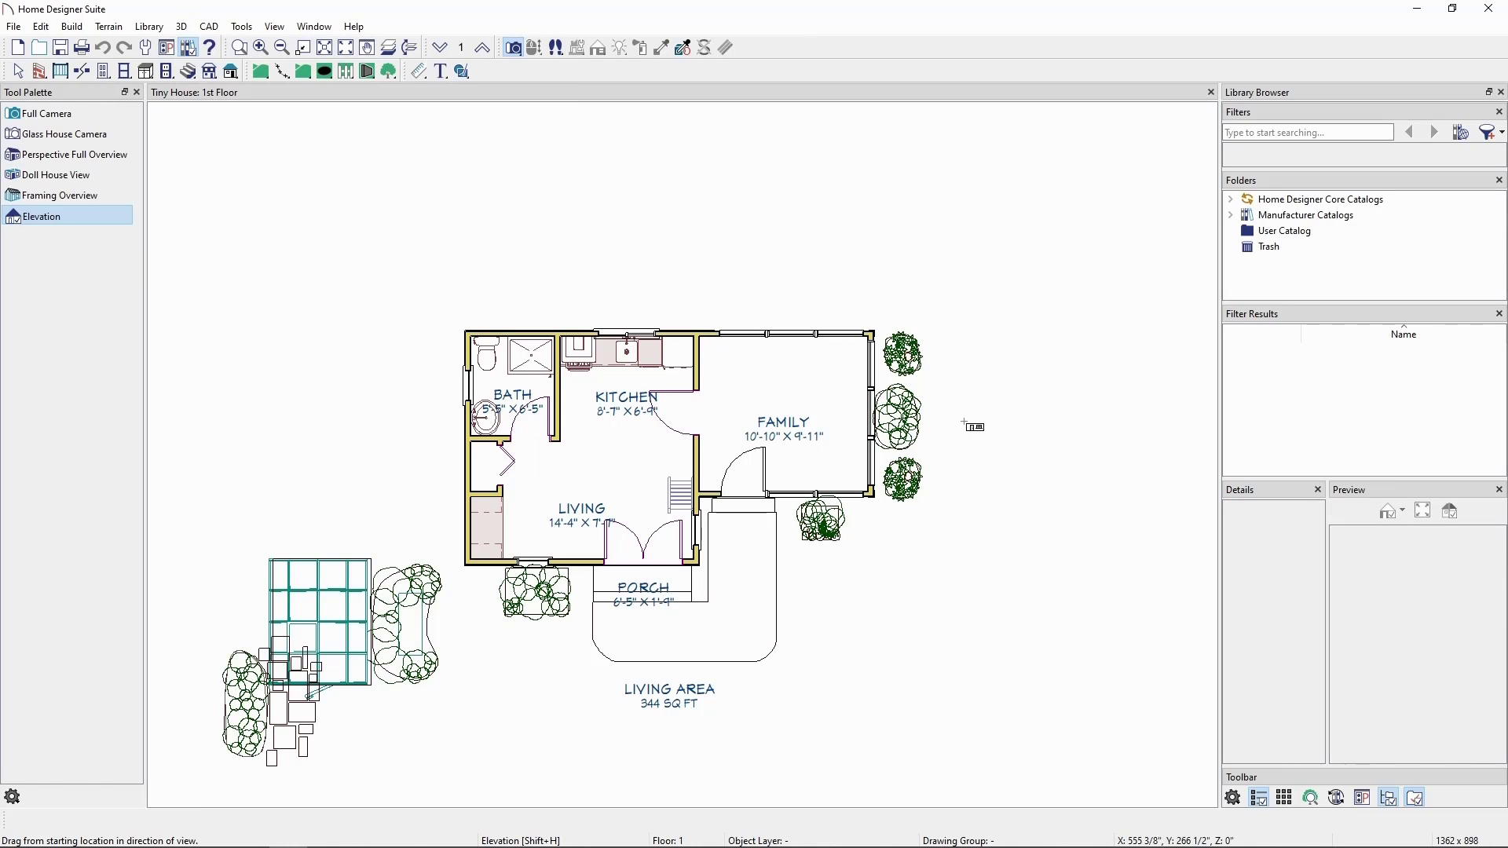
pyautogui.moveTo(978, 422); pyautogui.dragTo(714, 428)
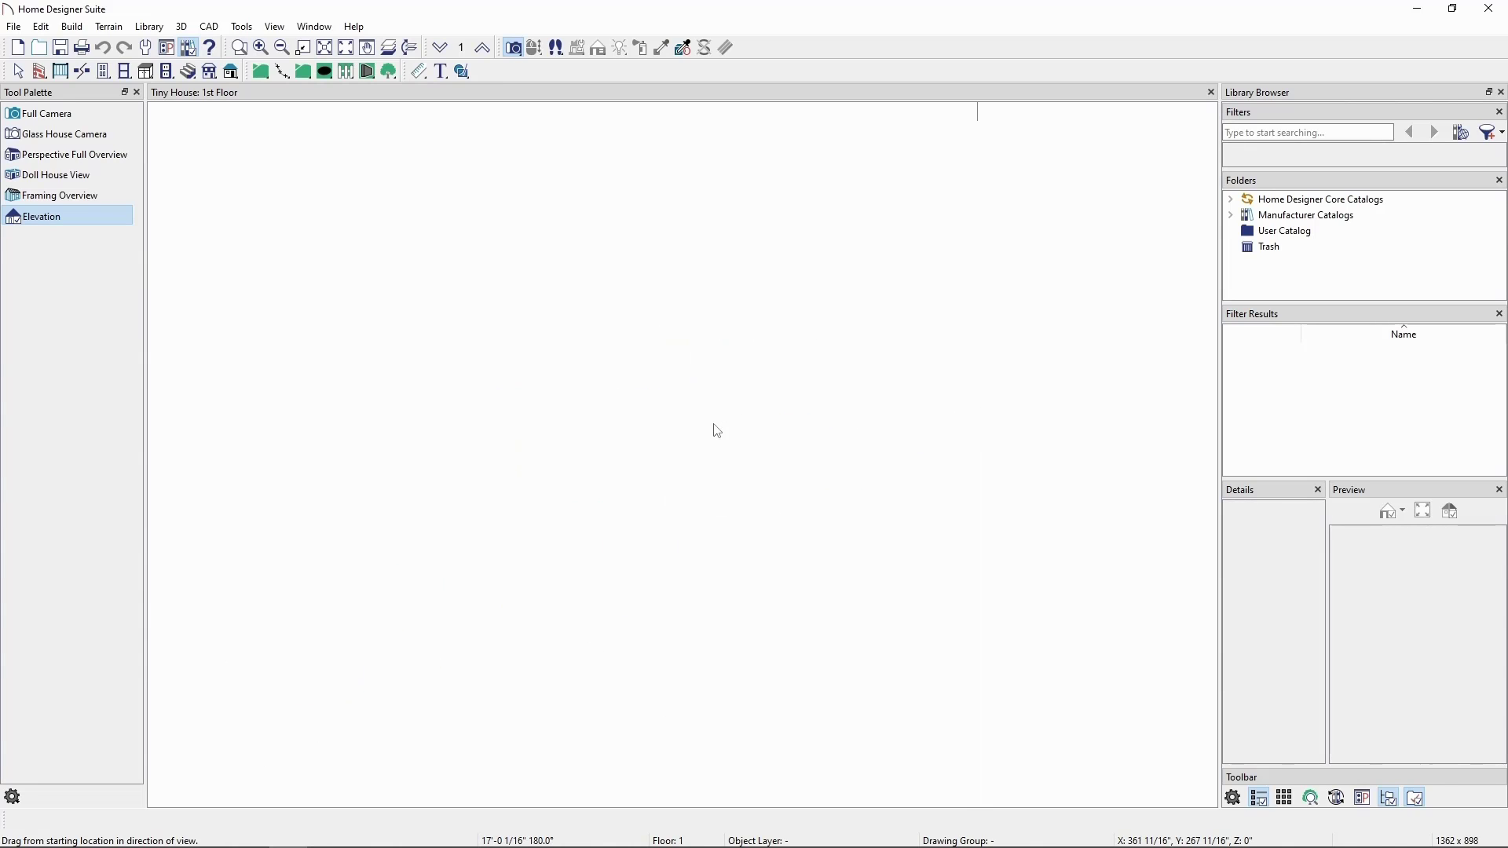
pyautogui.scroll(3, 690, 426)
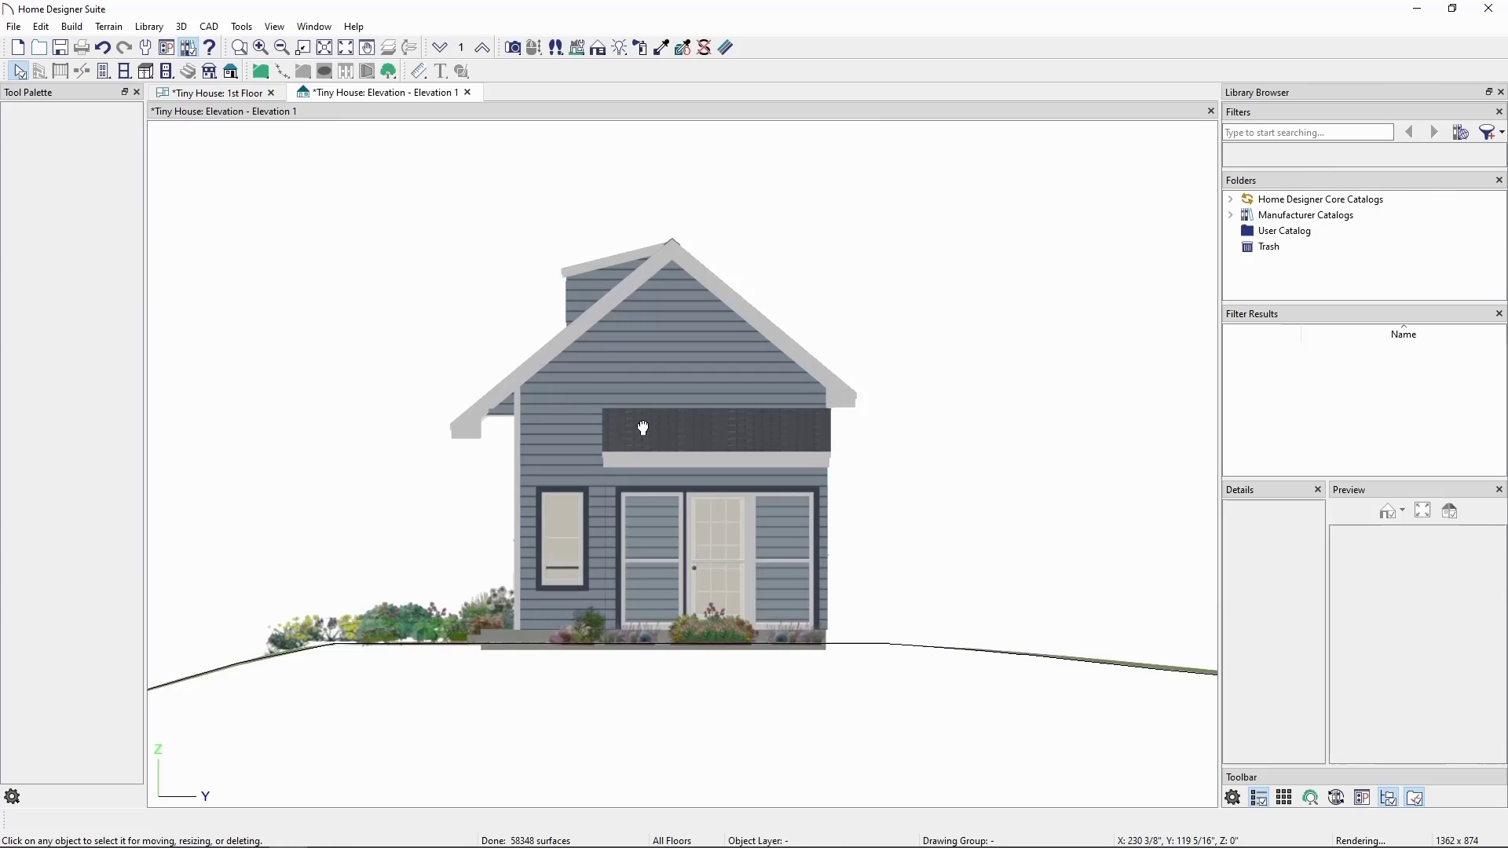
# Pick the standard window tool from Build > Window.
pyautogui.click(66, 28)
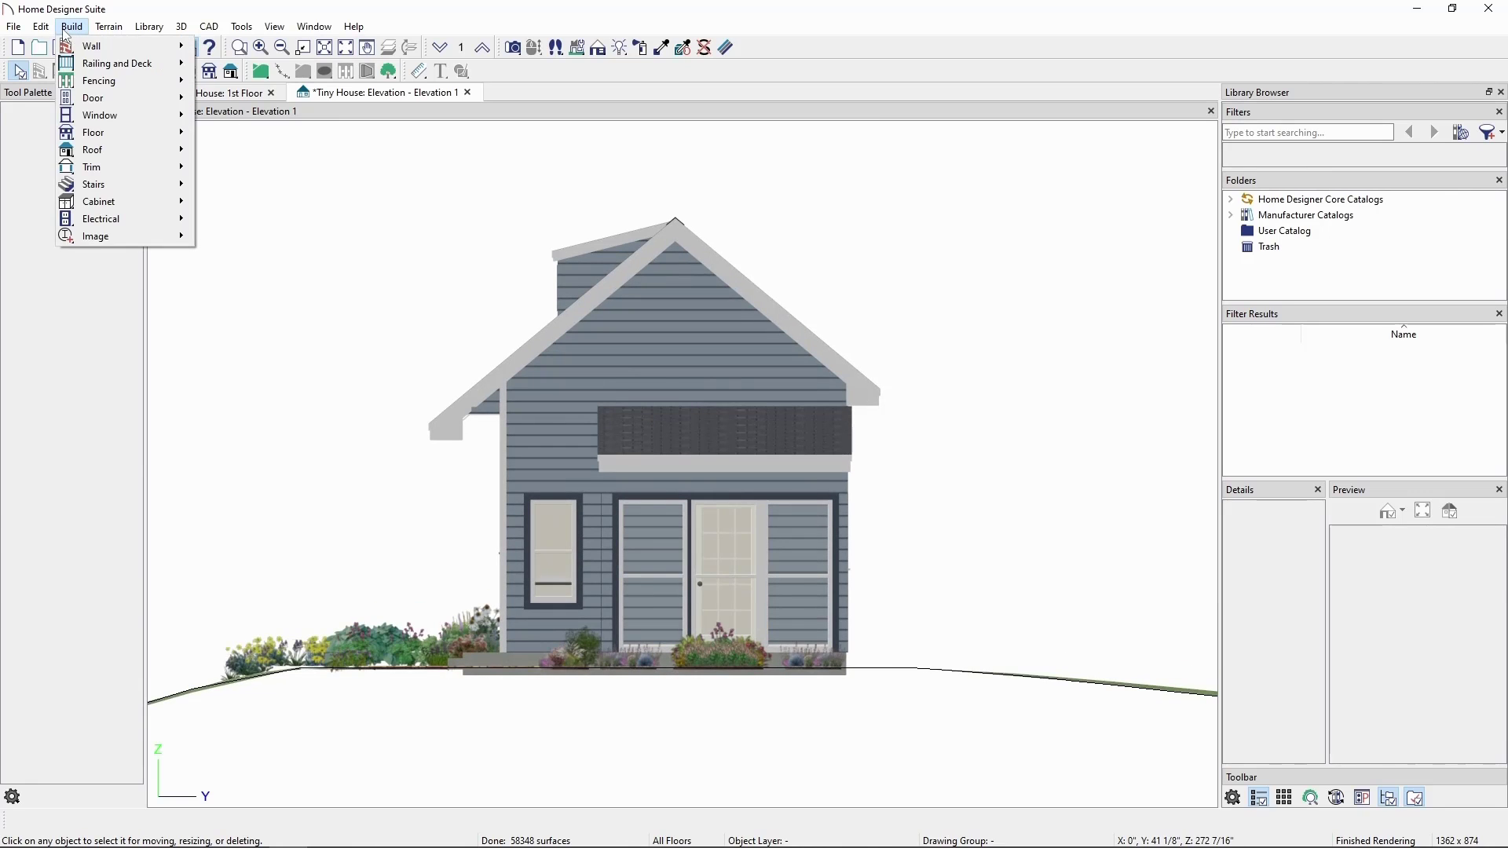
pyautogui.moveTo(110, 115)
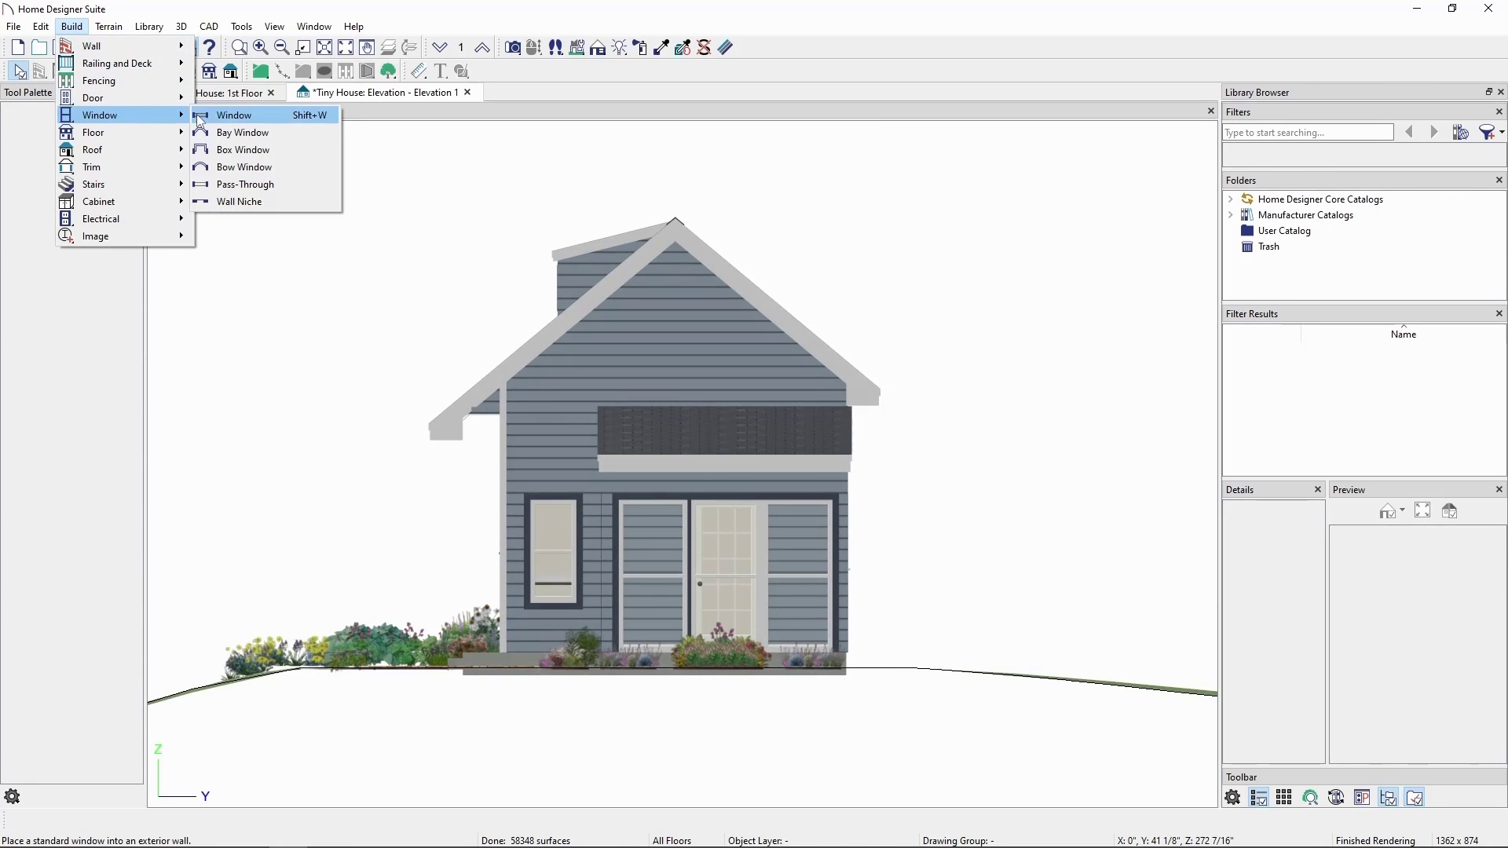
pyautogui.click(199, 118)
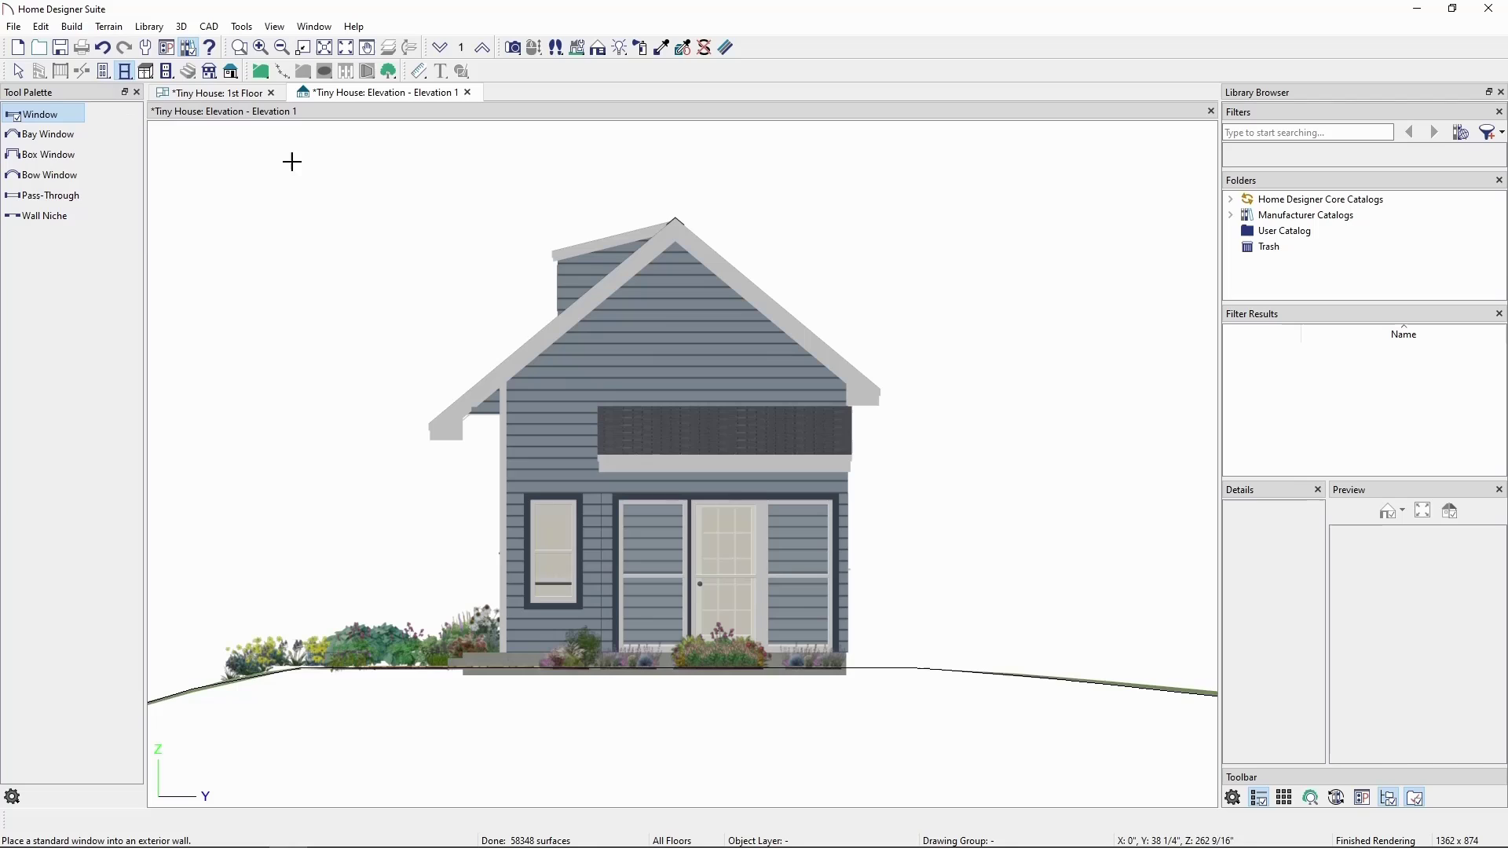
# Place a 32" × 48" window high in the gable wall and open its Window Specification.
pyautogui.click(626, 351)
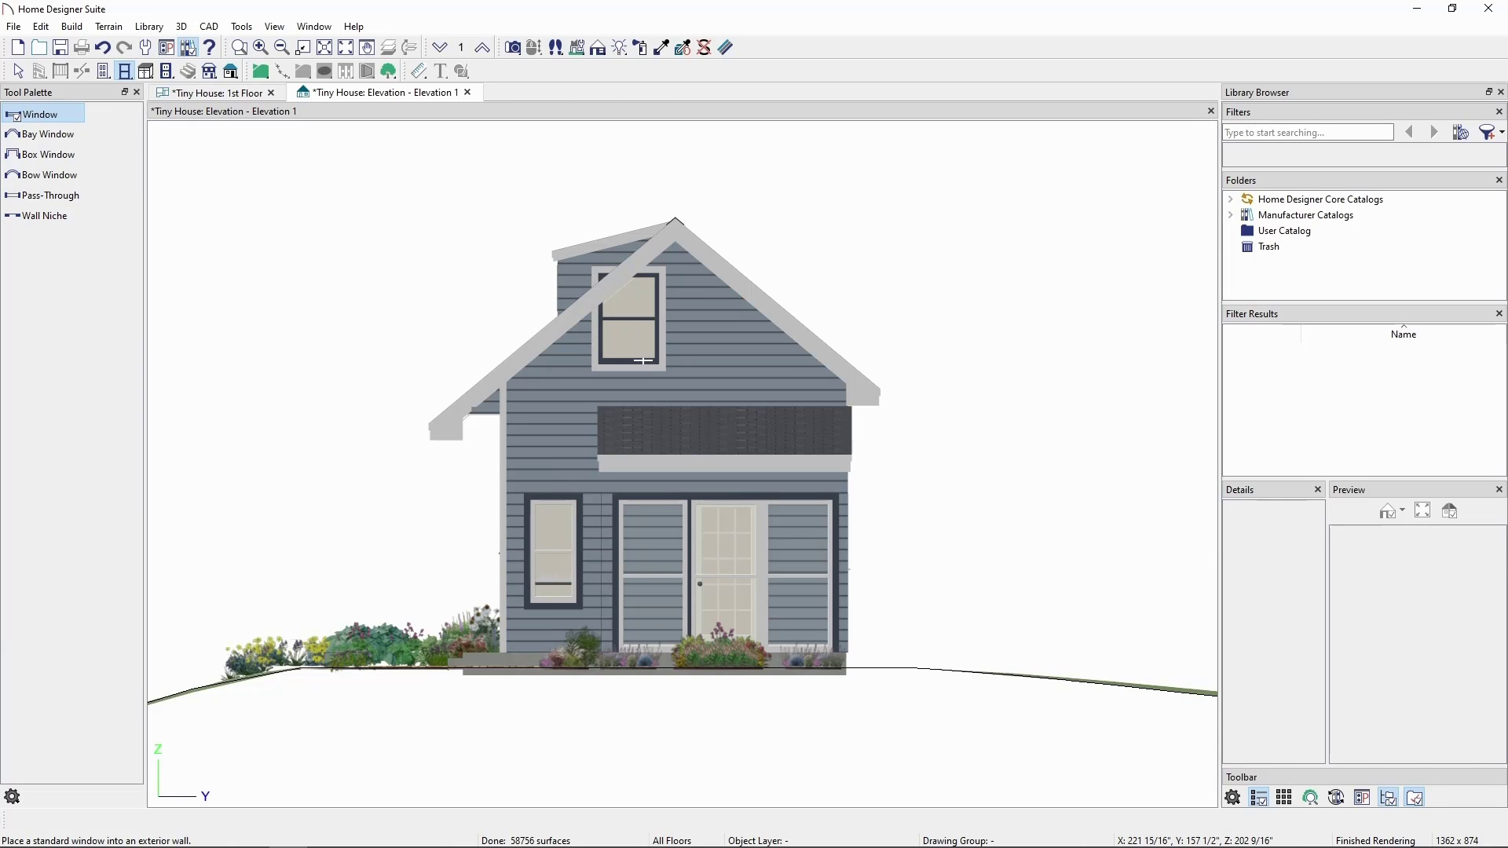
pyautogui.click(628, 334)
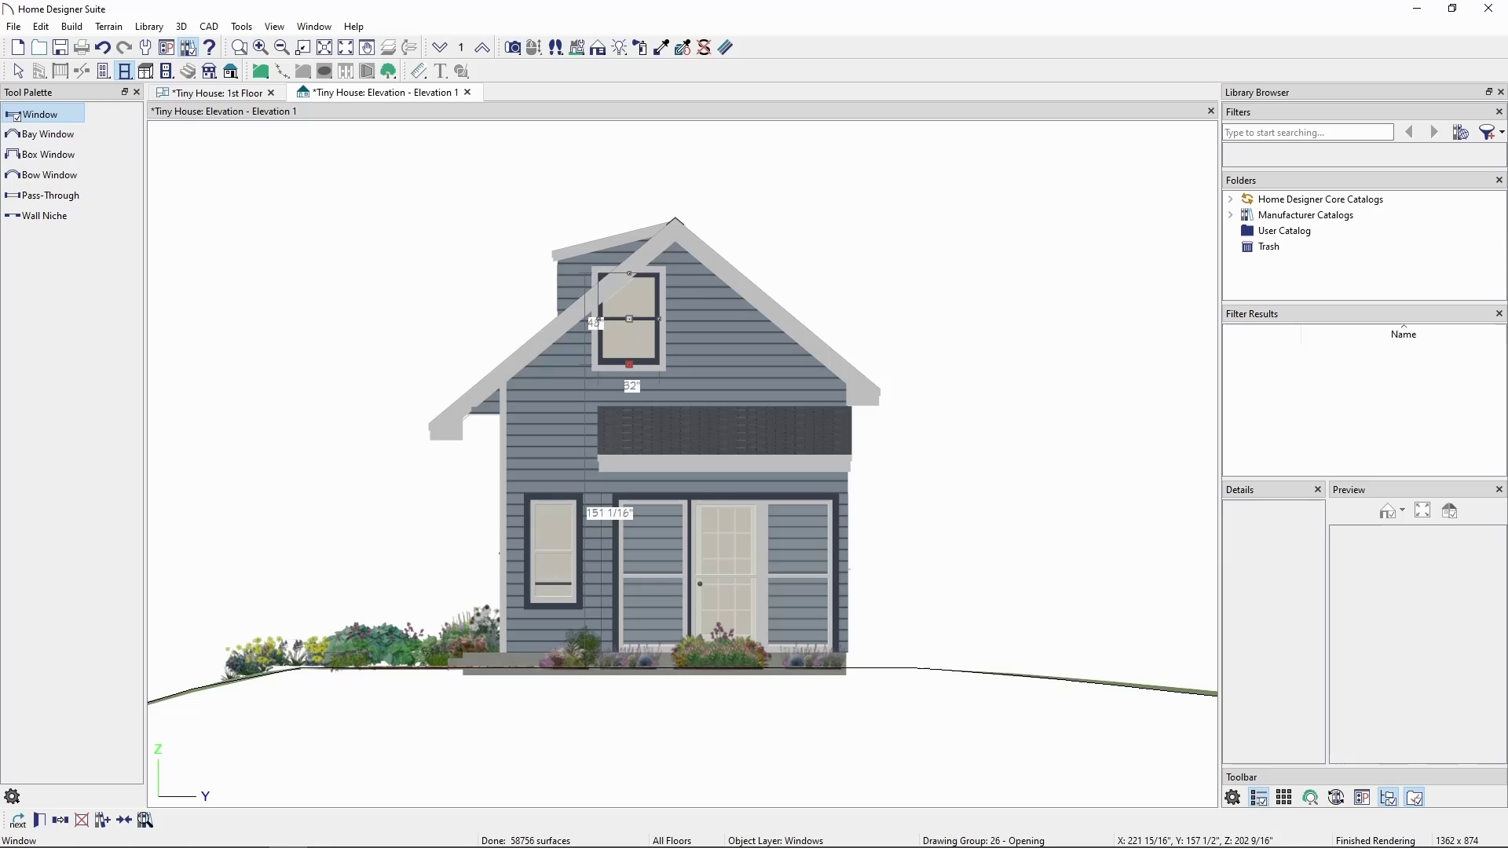
pyautogui.click(40, 820)
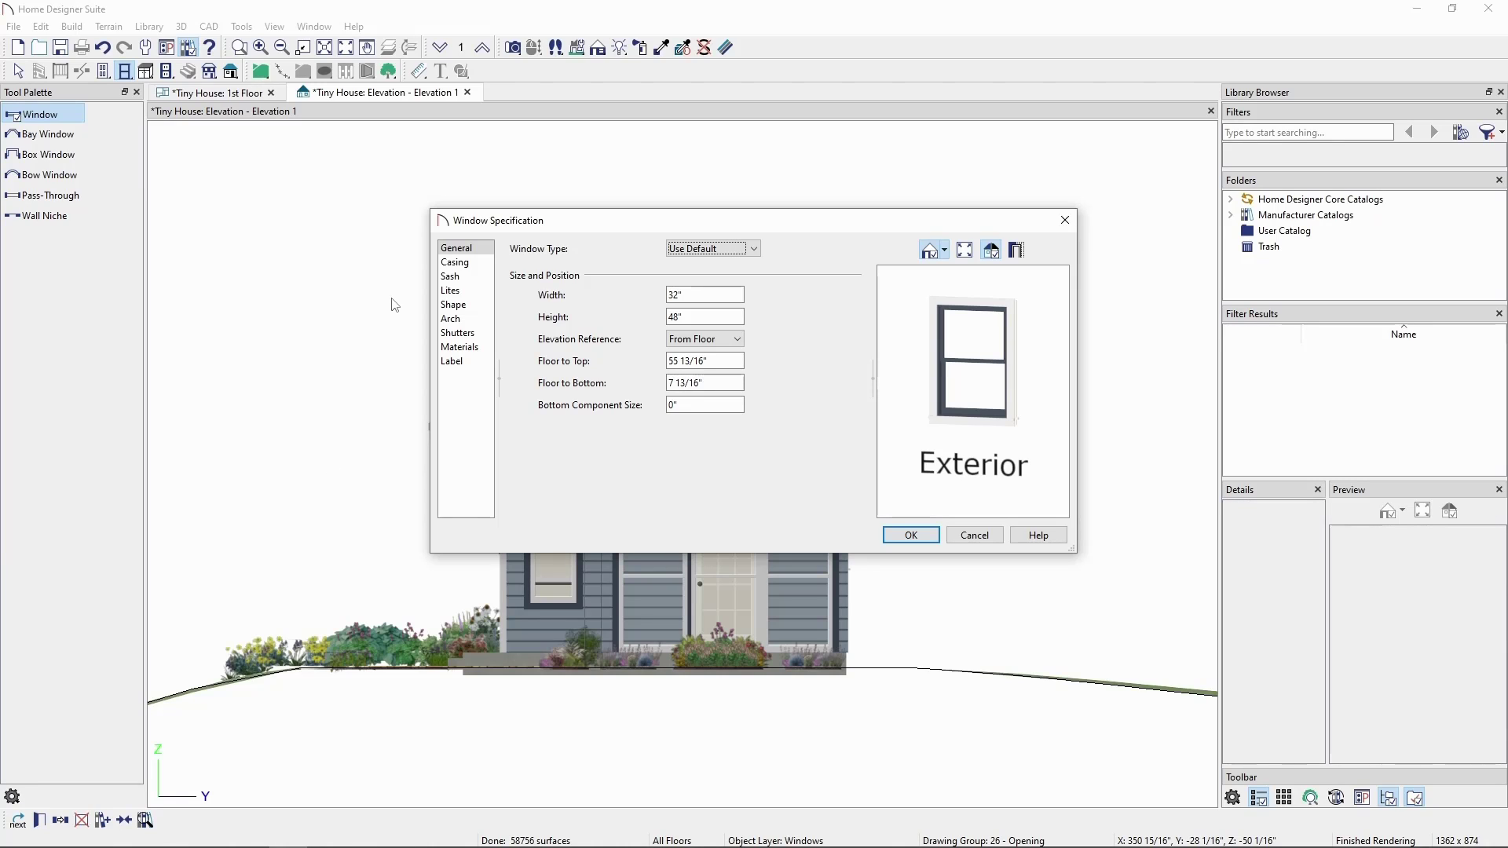
# Show the Shape page of the gable window's Window Specification dialog.
pyautogui.click(446, 306)
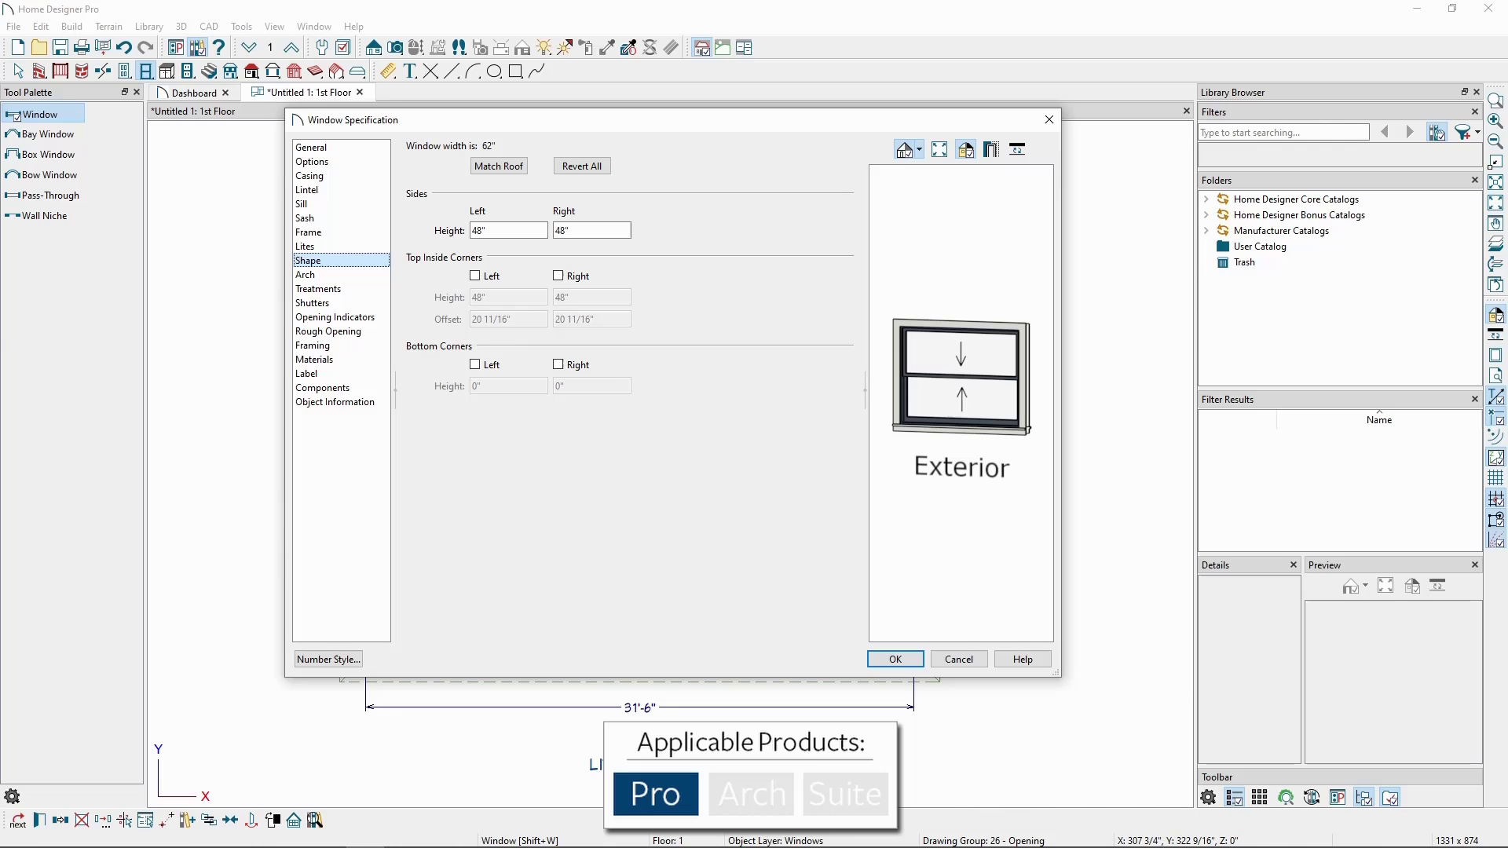
# Turn on both Left and Right Top Inside Corners for the window.
pyautogui.click(474, 276)
pyautogui.click(558, 275)
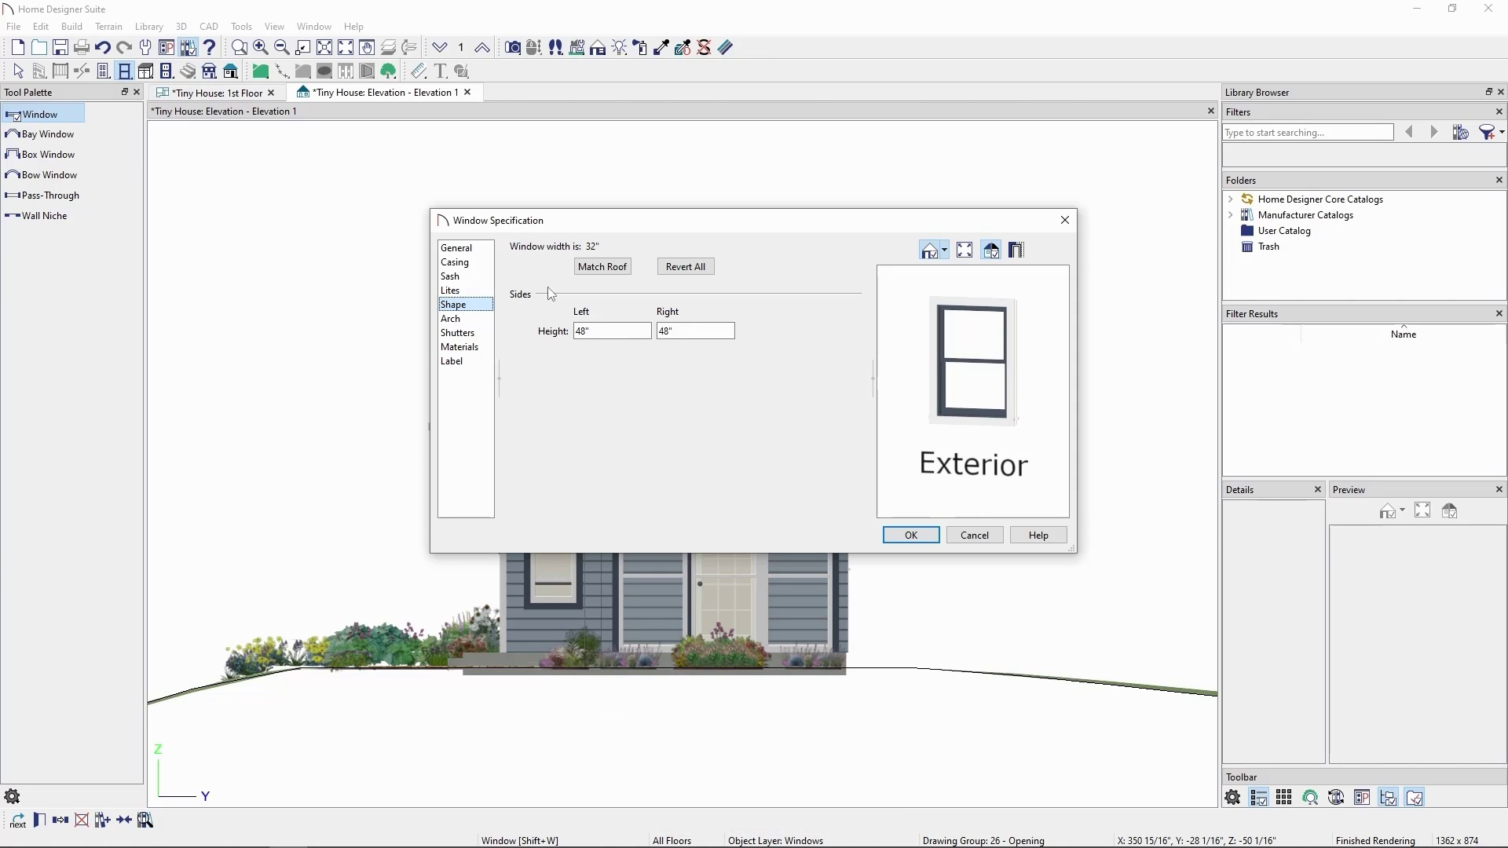
# Match the window top to the roof pitch, giving sides of 34 11/16" and 61 5/16".
pyautogui.click(605, 271)
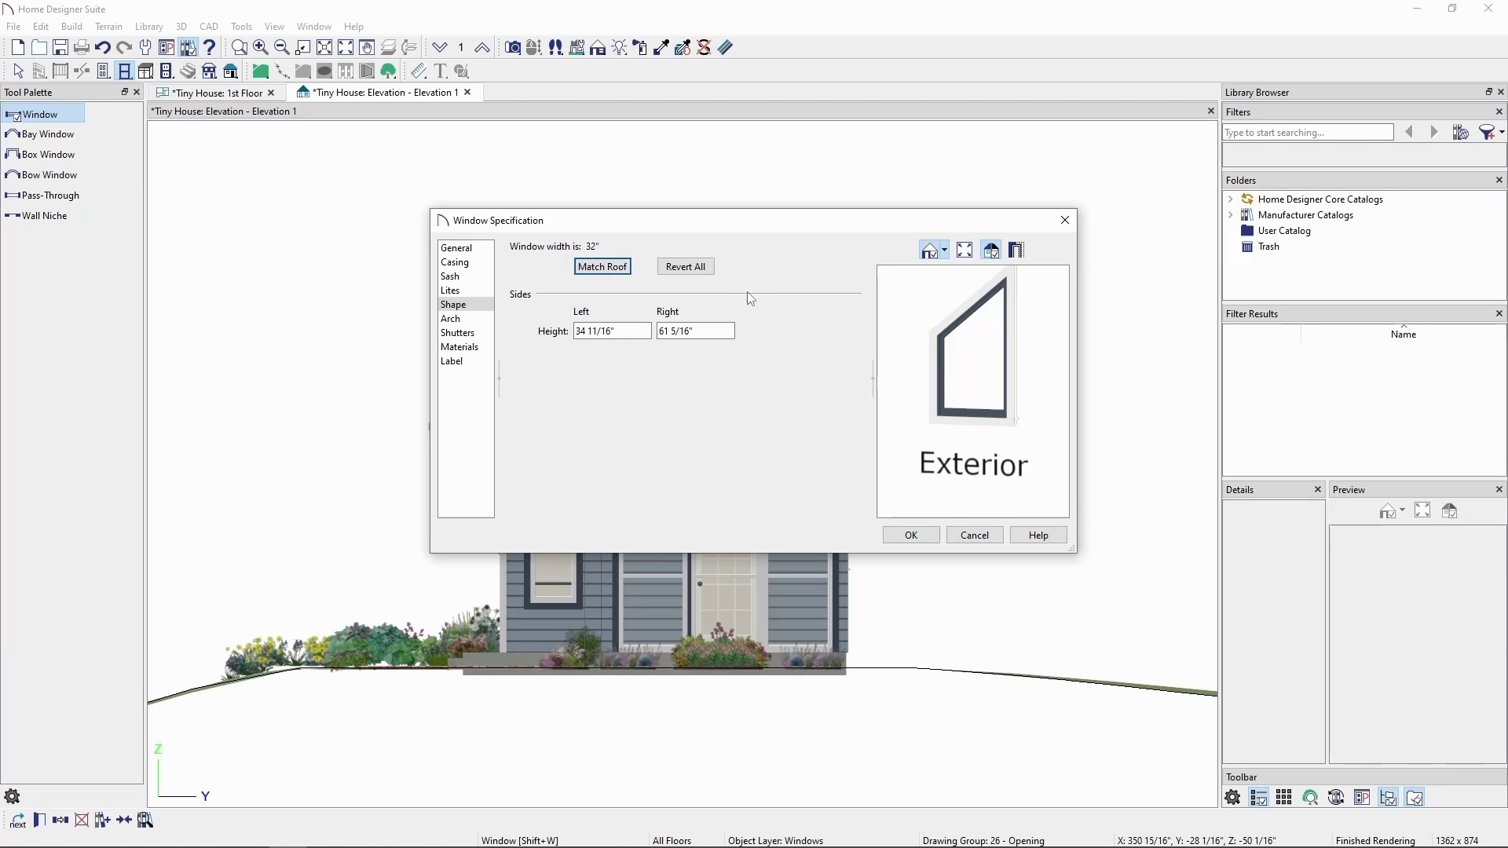
pyautogui.click(712, 271)
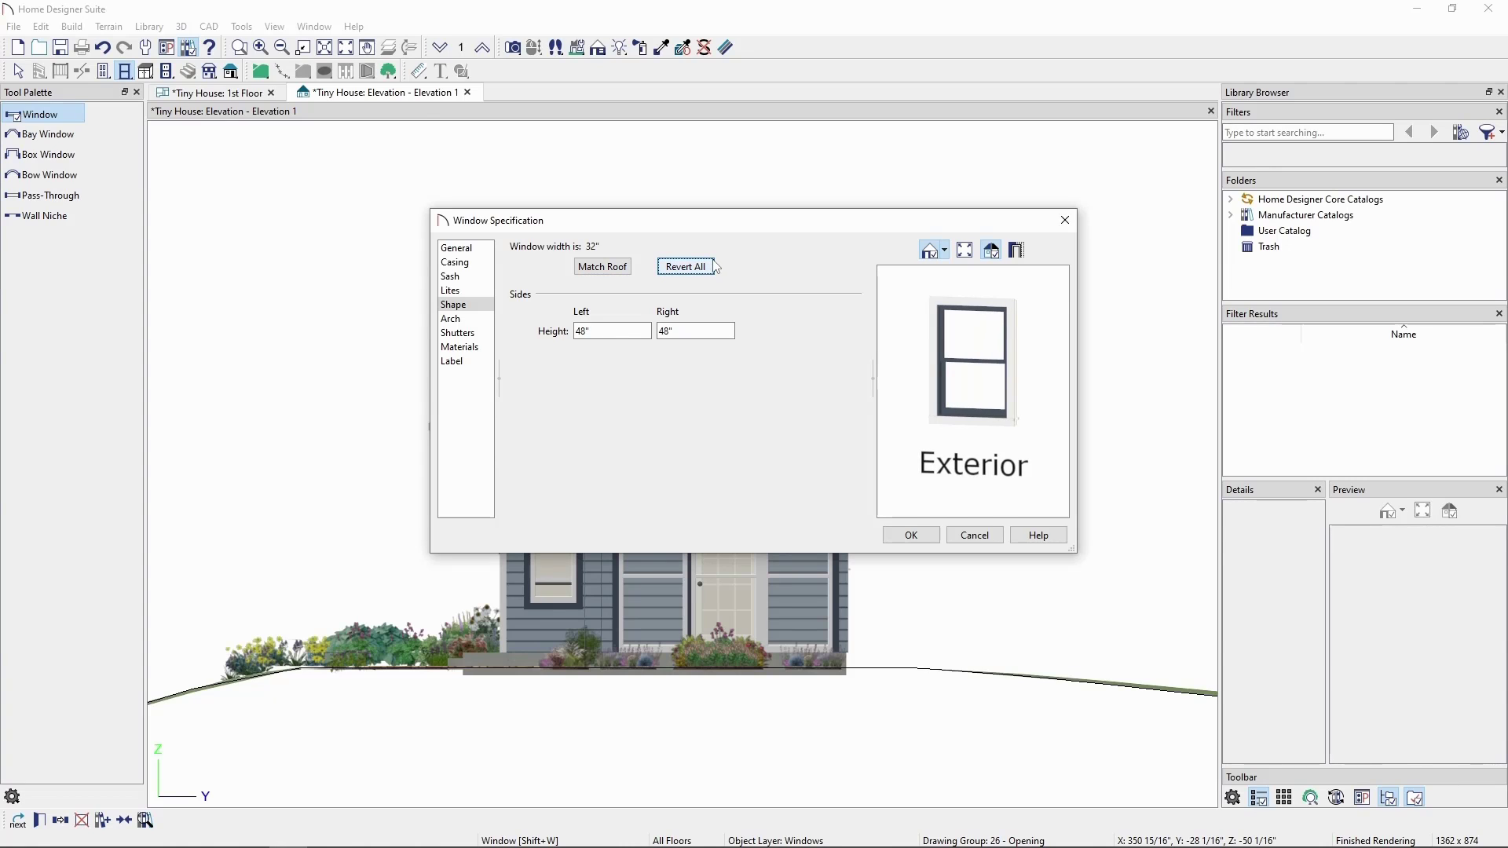
pyautogui.click(619, 269)
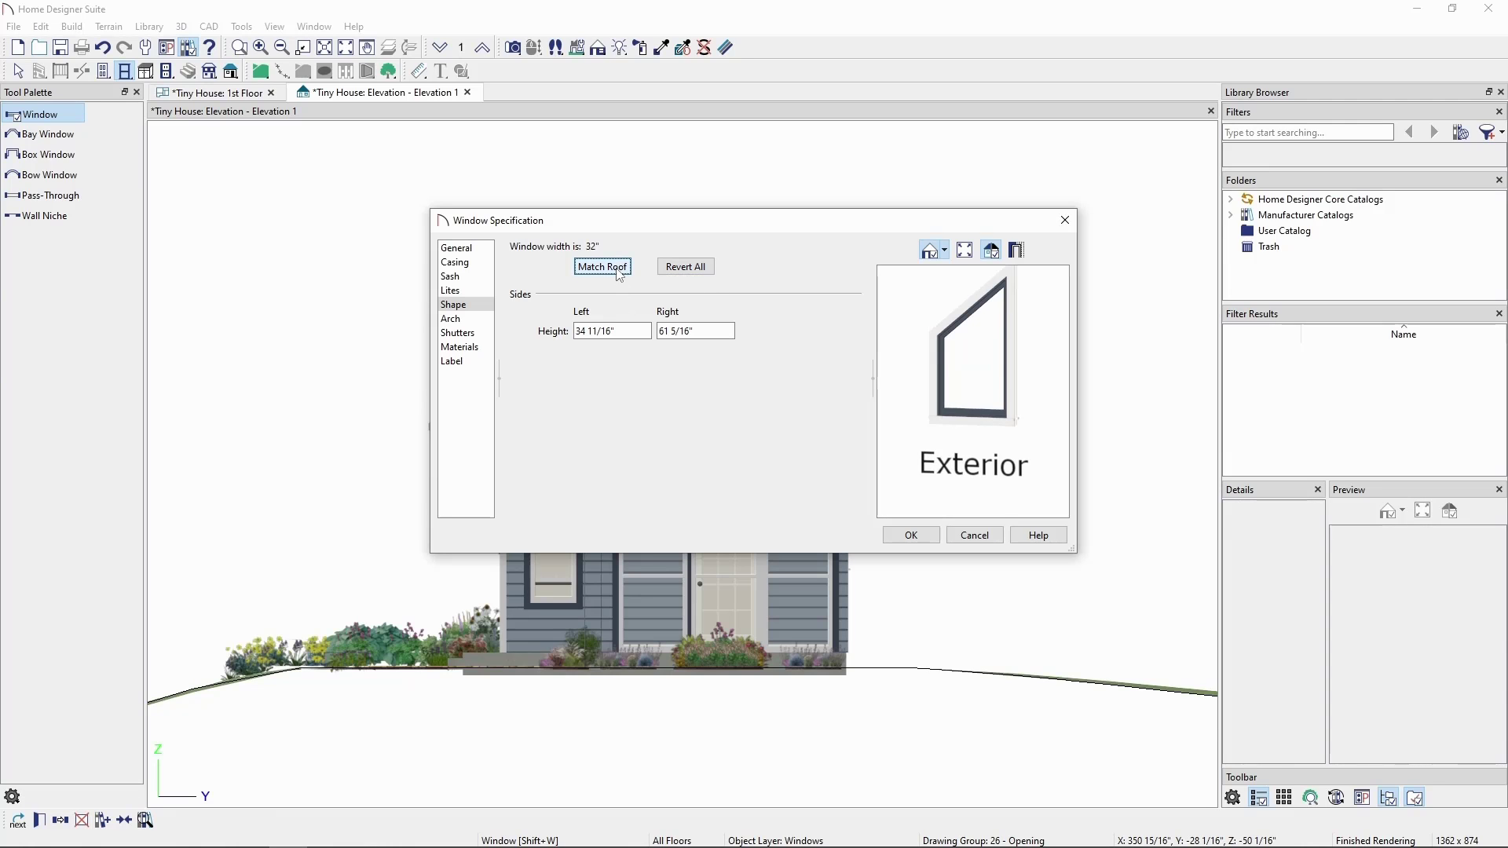
pyautogui.click(910, 537)
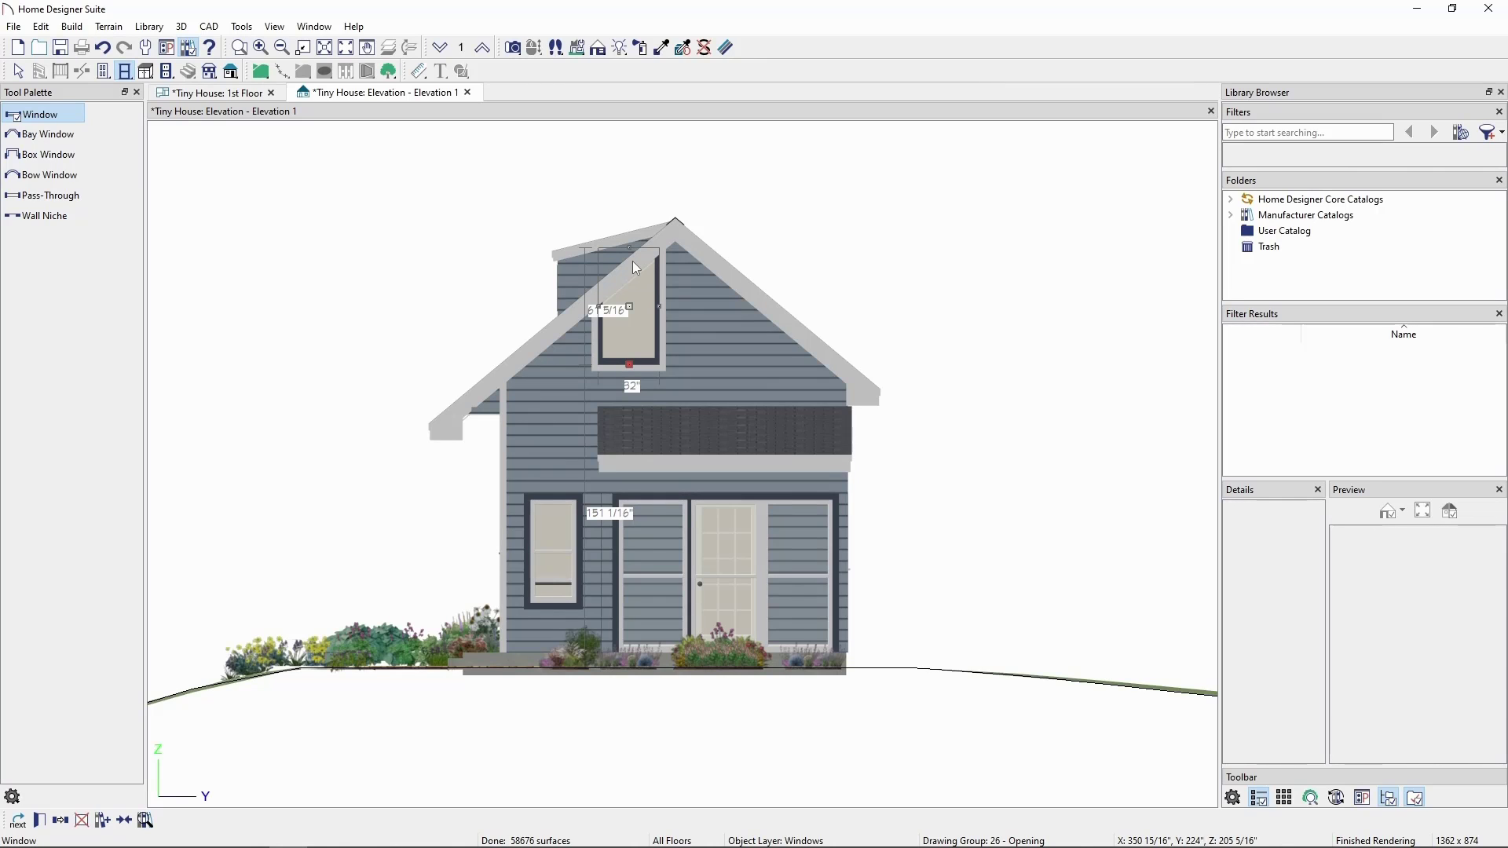
# Resize the sloped gable window by dragging its top edge handle, then deselect it.
pyautogui.moveTo(666, 248); pyautogui.dragTo(670, 274)
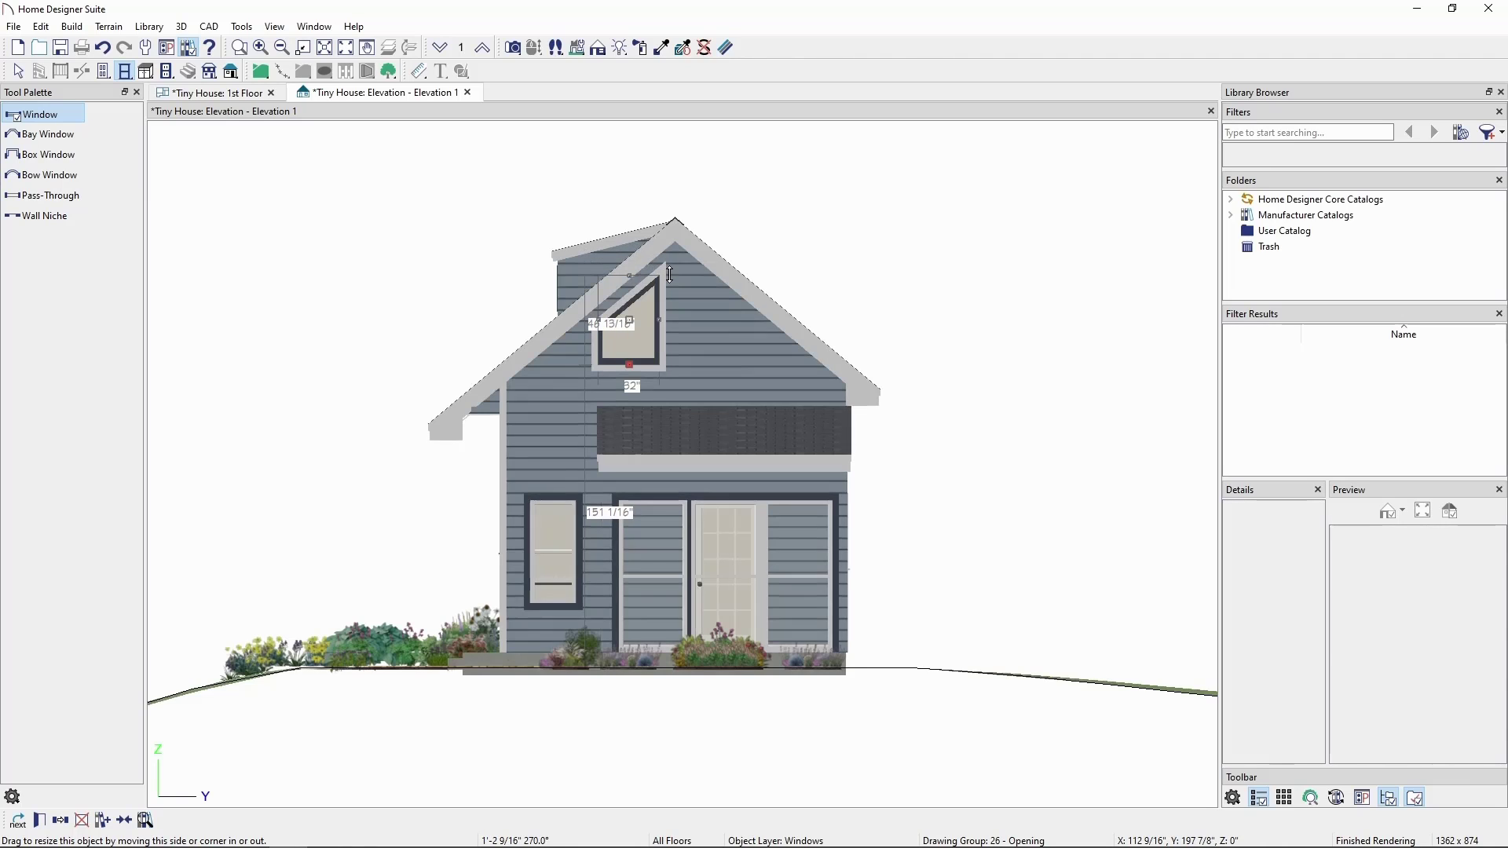
pyautogui.press('Escape')
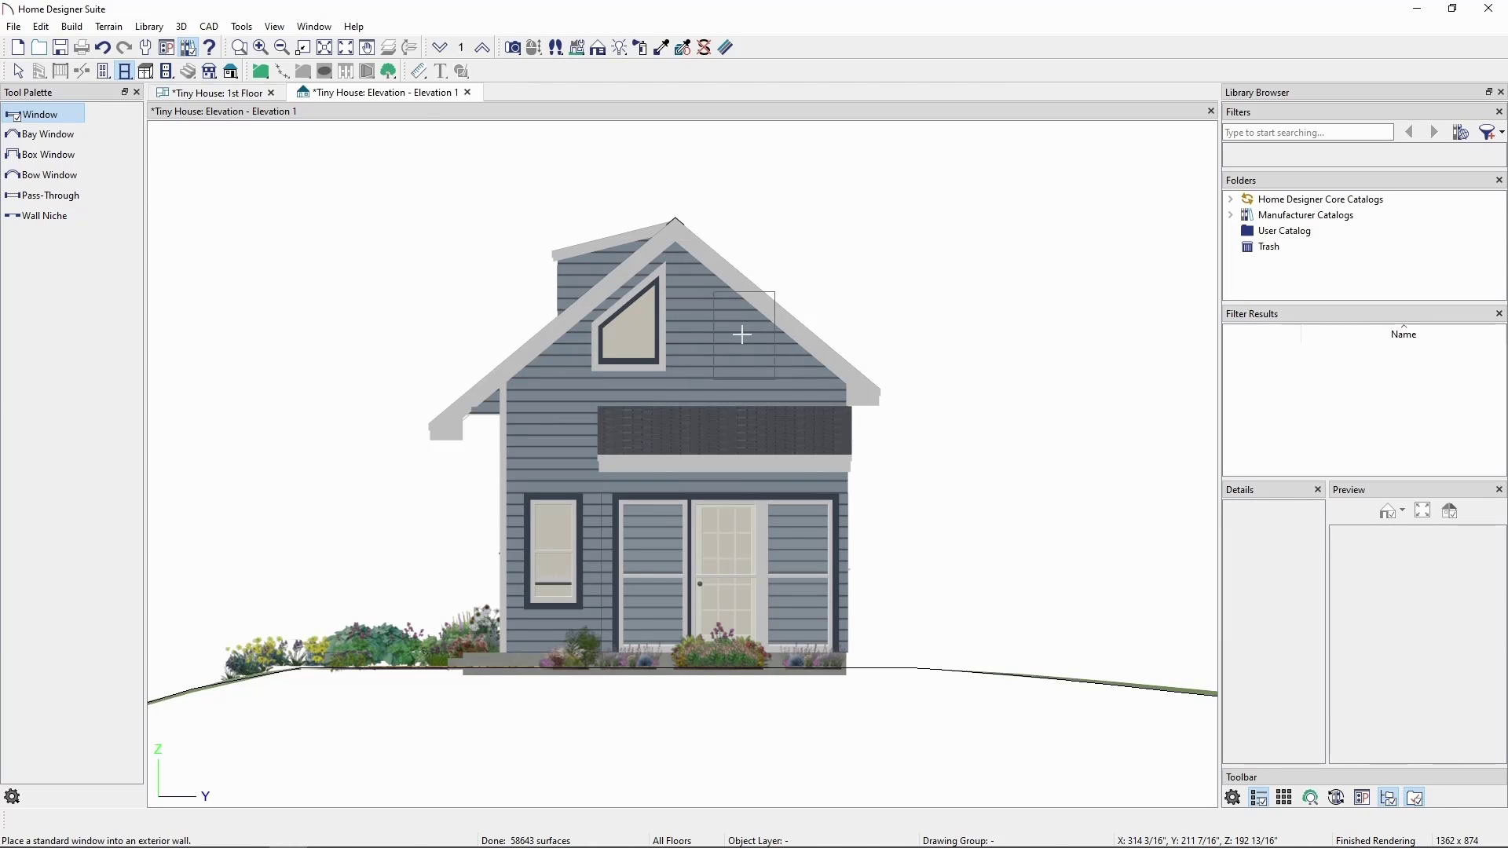
# Add a second 32"-wide gable window on the right, roof-matched and lowered to 48" height.
pyautogui.click(723, 300)
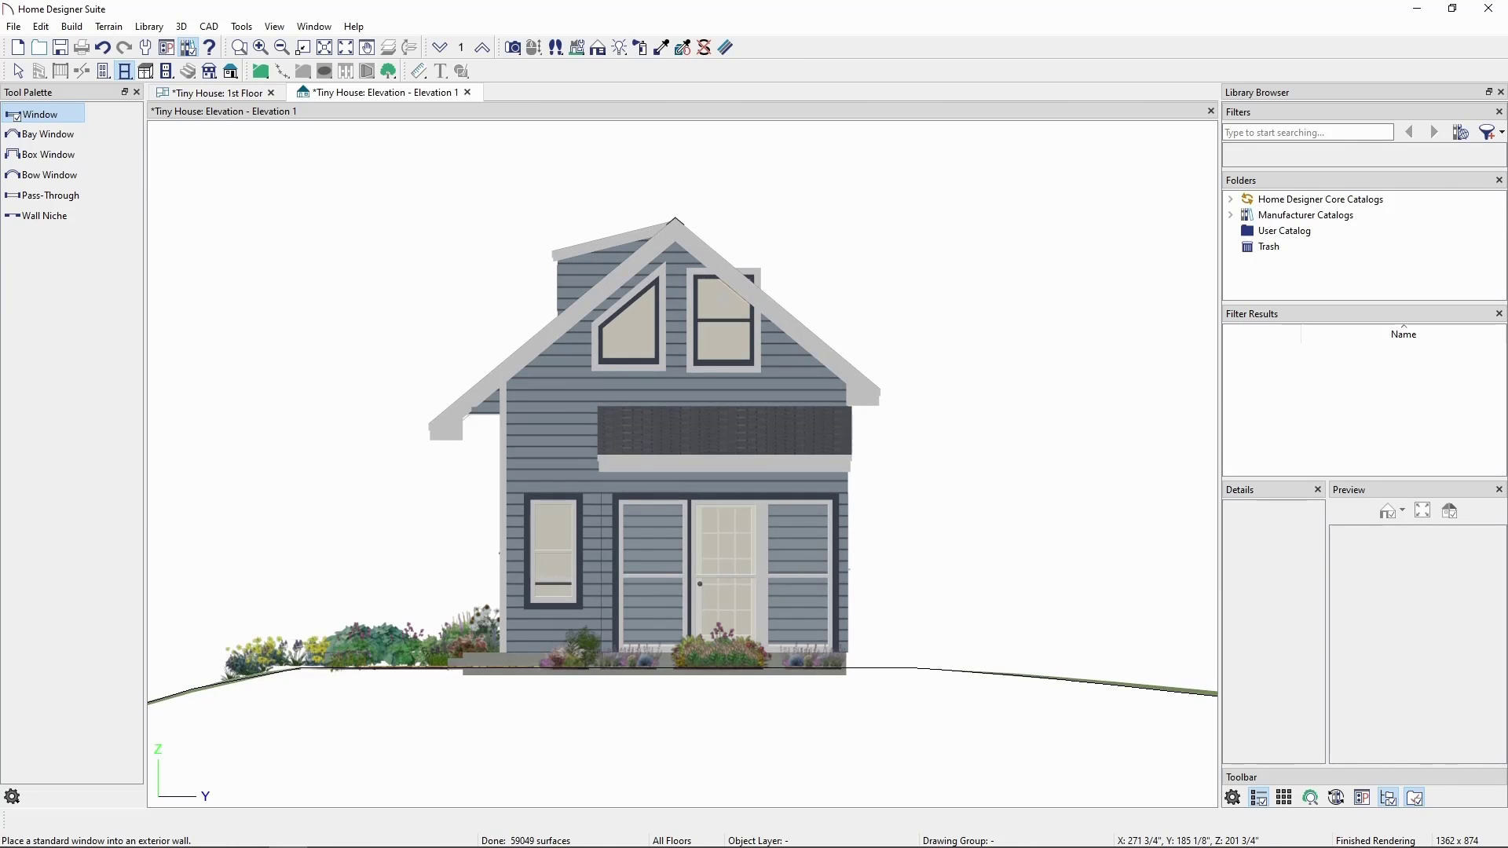
pyautogui.click(723, 314)
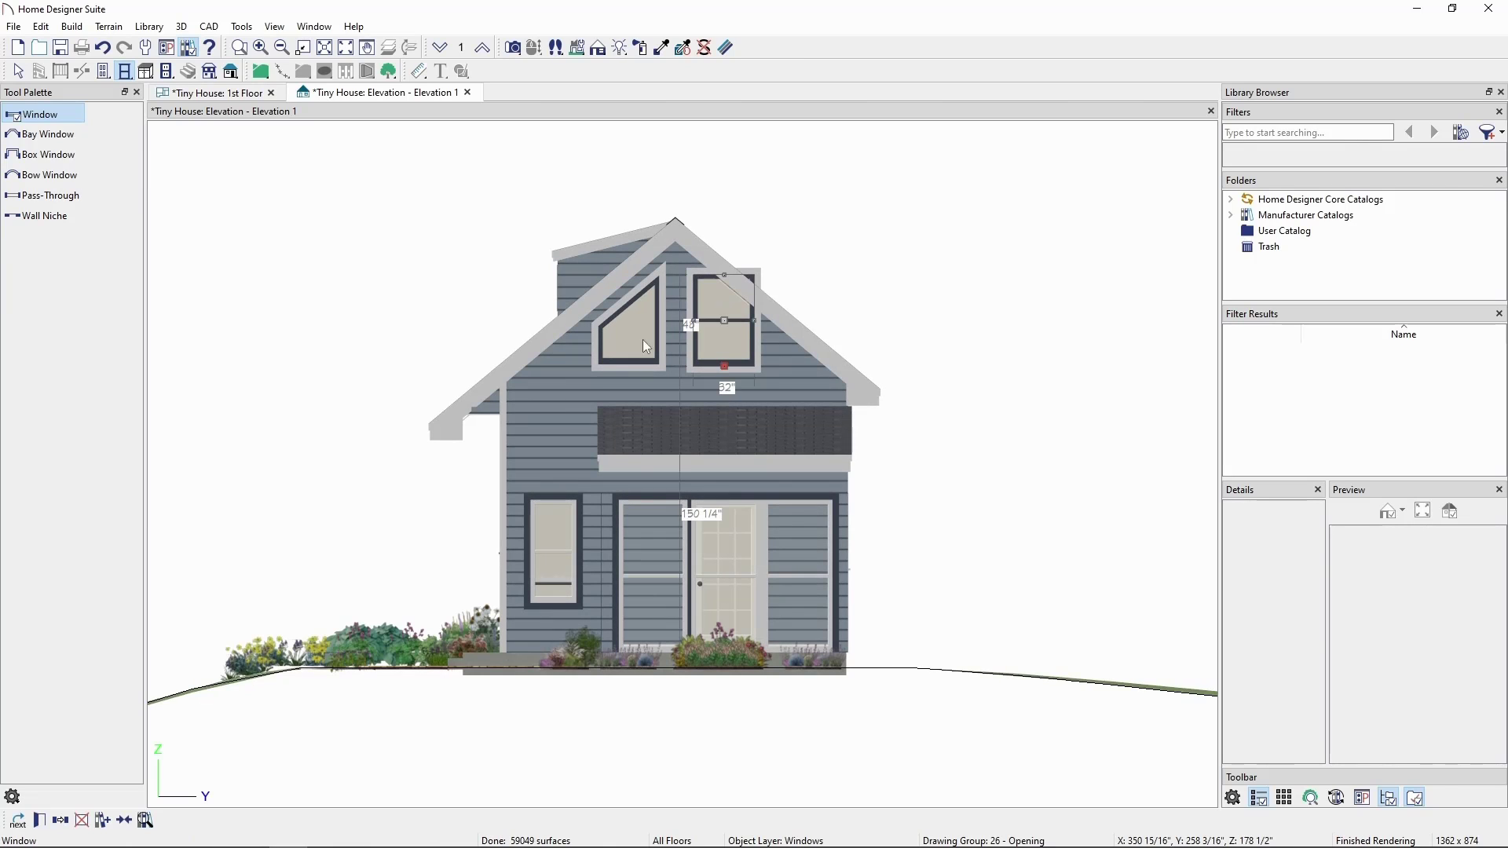
pyautogui.click(43, 820)
pyautogui.click(463, 304)
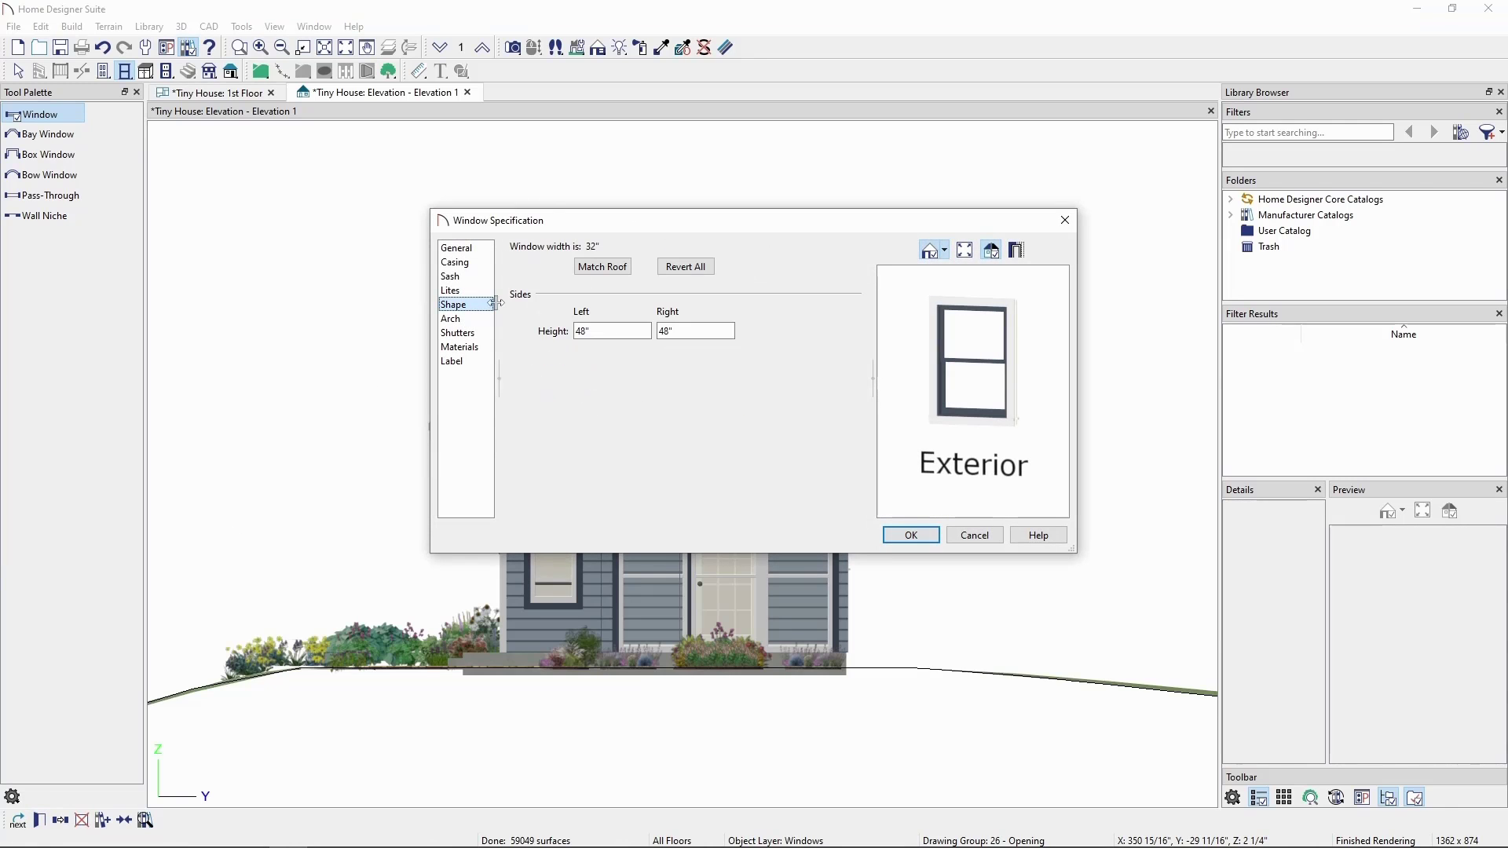
pyautogui.click(585, 272)
pyautogui.click(901, 533)
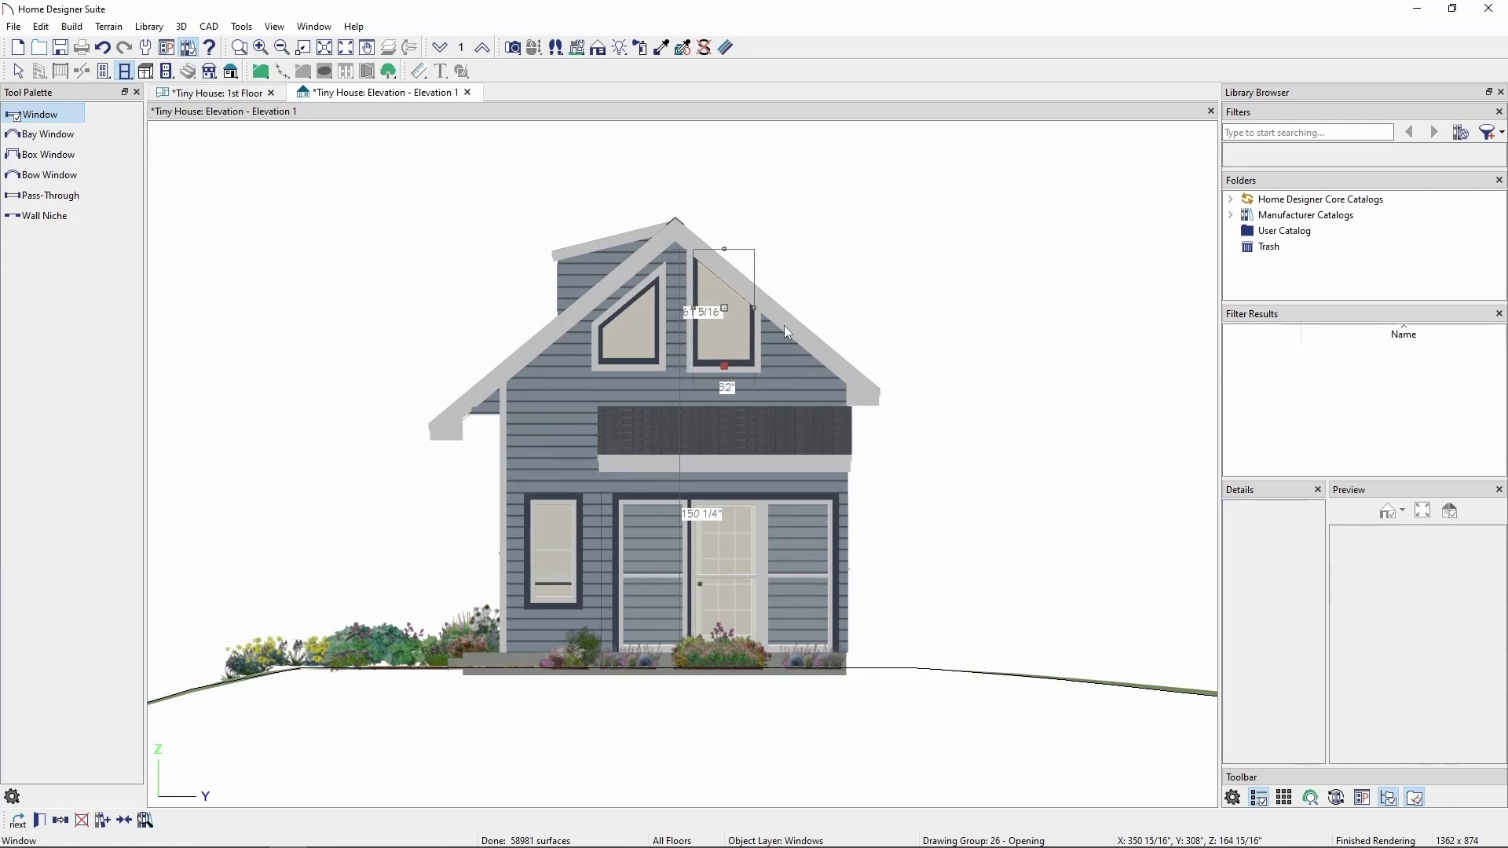
pyautogui.moveTo(725, 260); pyautogui.dragTo(701, 274)
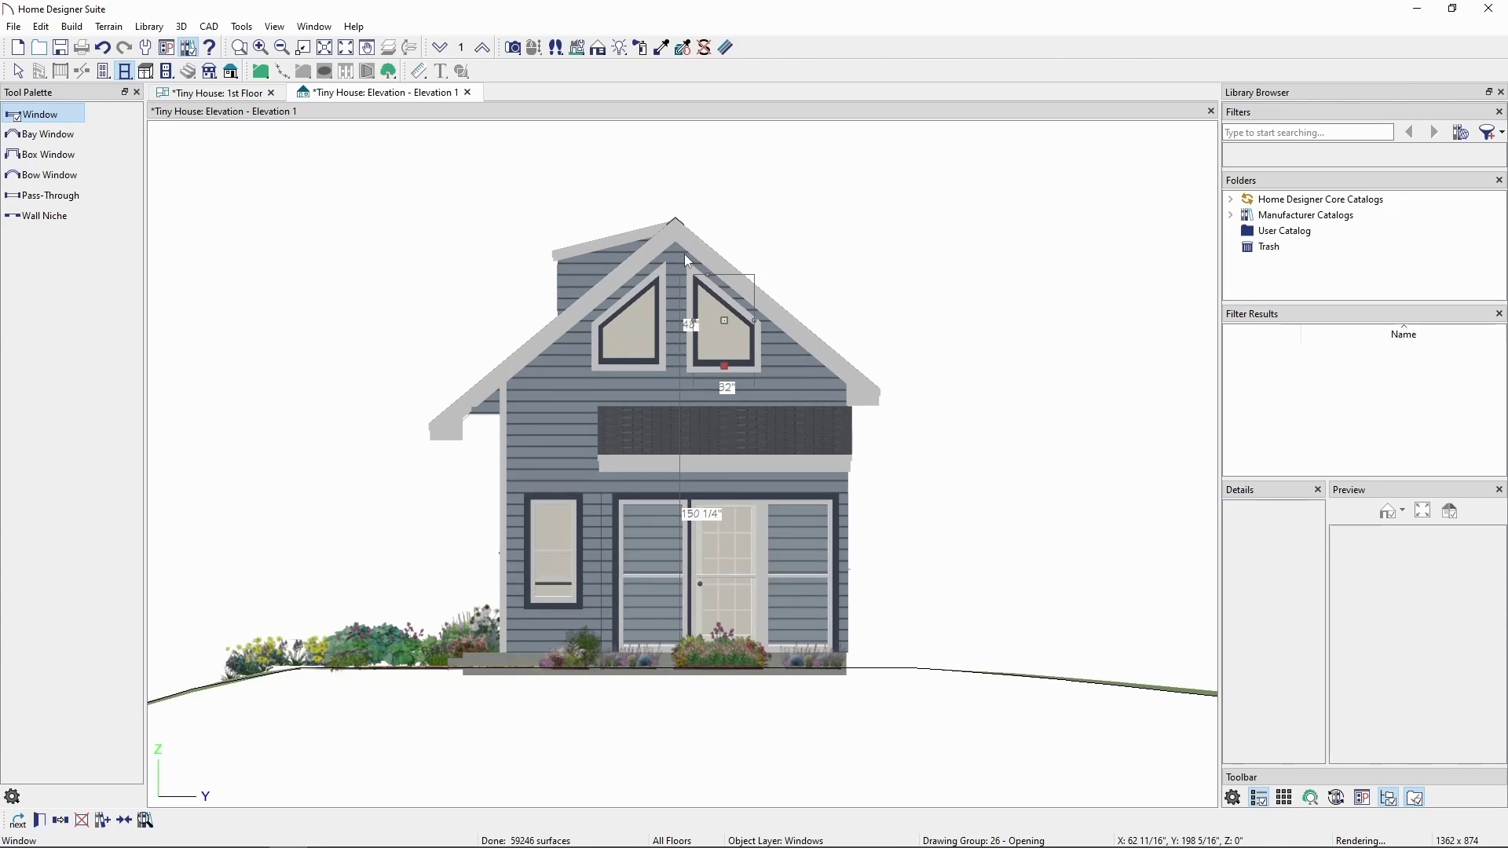
# Go from the 1st floor plan up two floors to the Attic plan in Select Objects mode.
pyautogui.click(232, 95)
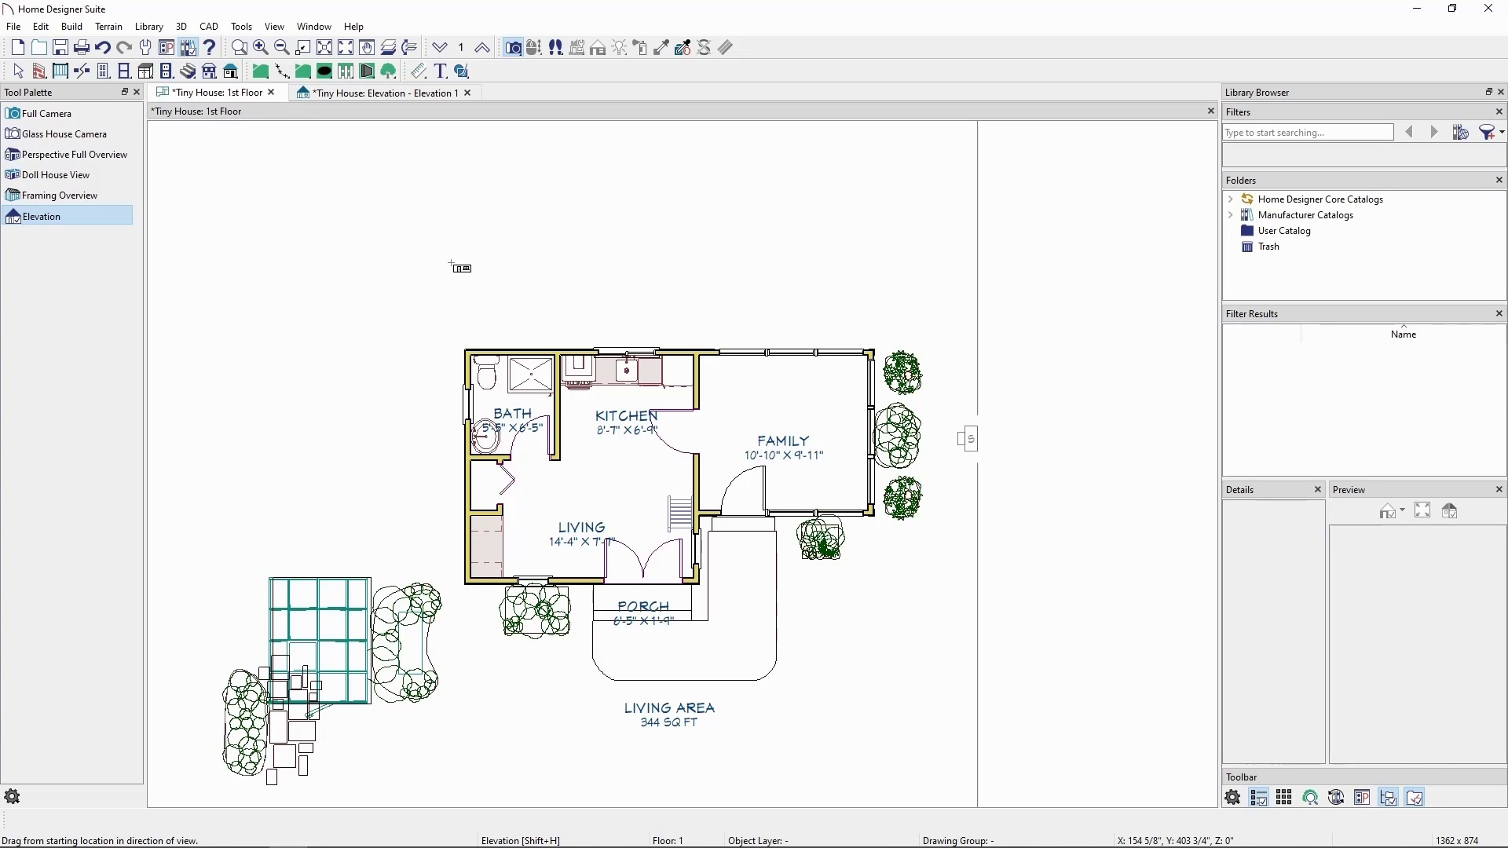
pyautogui.press('space')
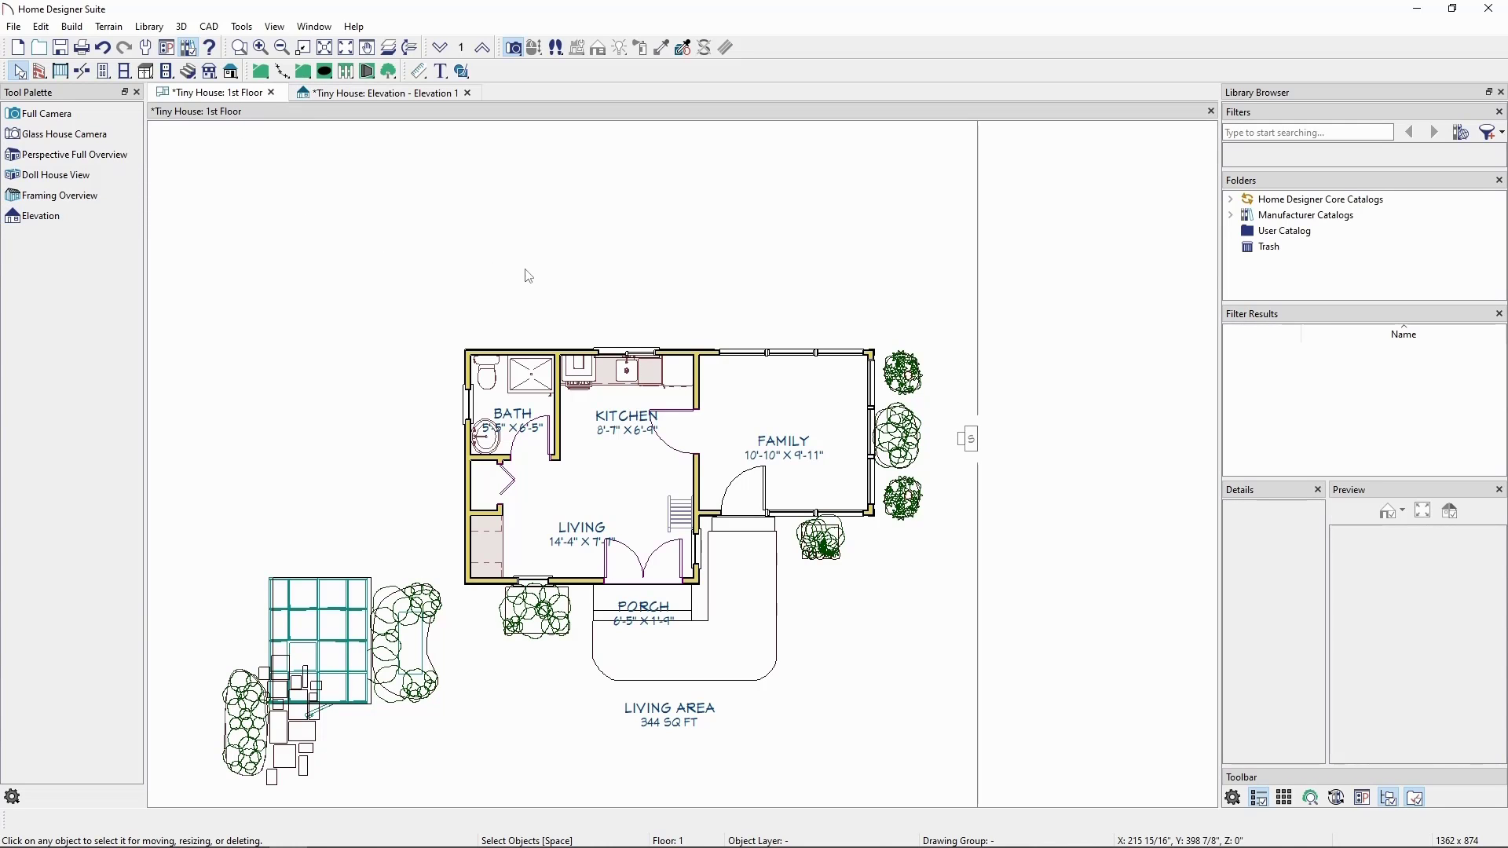
pyautogui.click(483, 53)
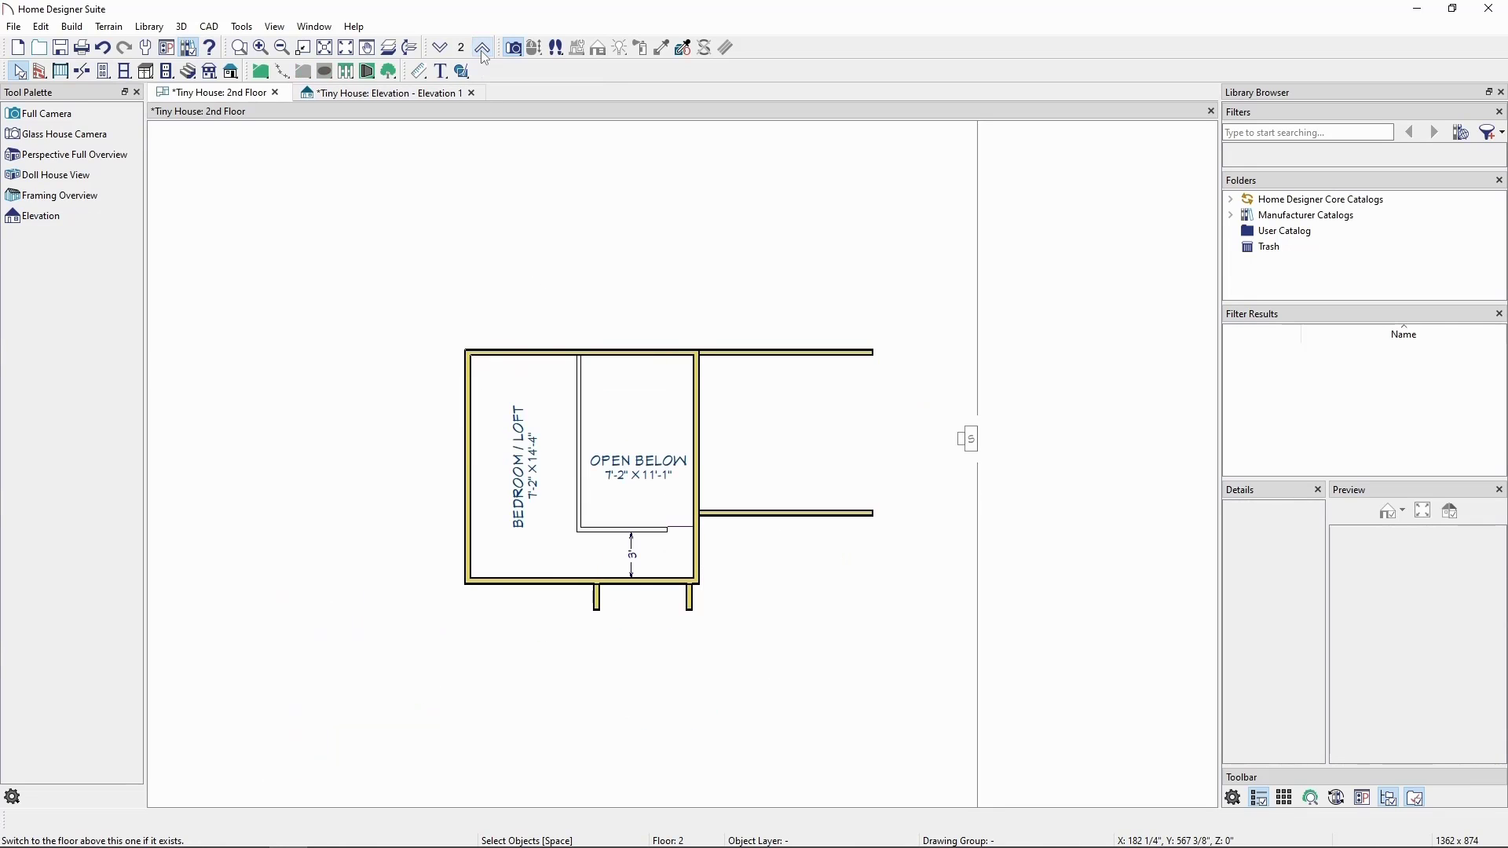
pyautogui.click(485, 57)
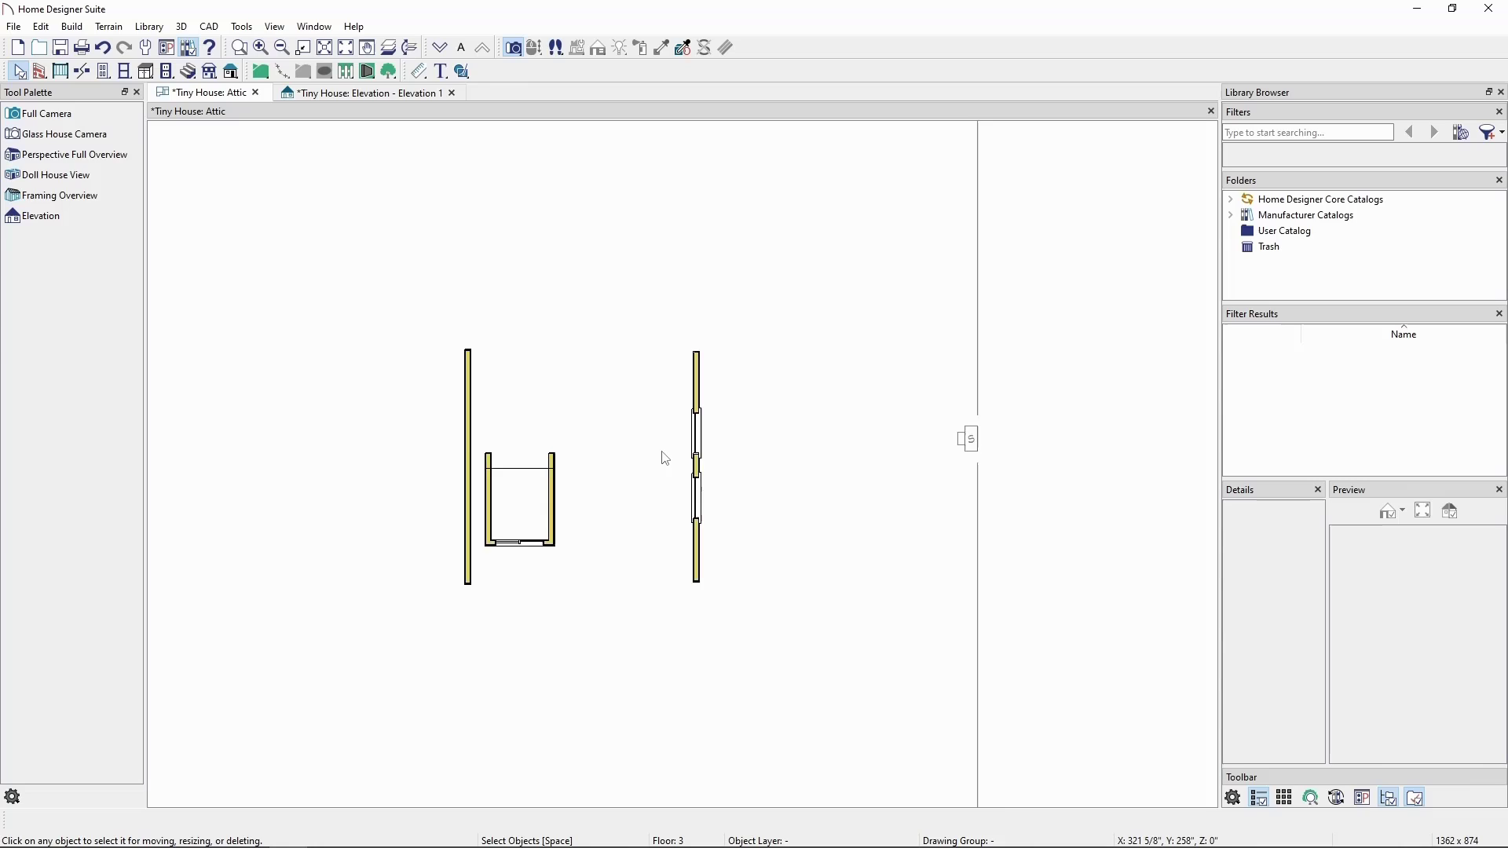
pyautogui.scroll(3, 661, 447)
pyautogui.press('space')
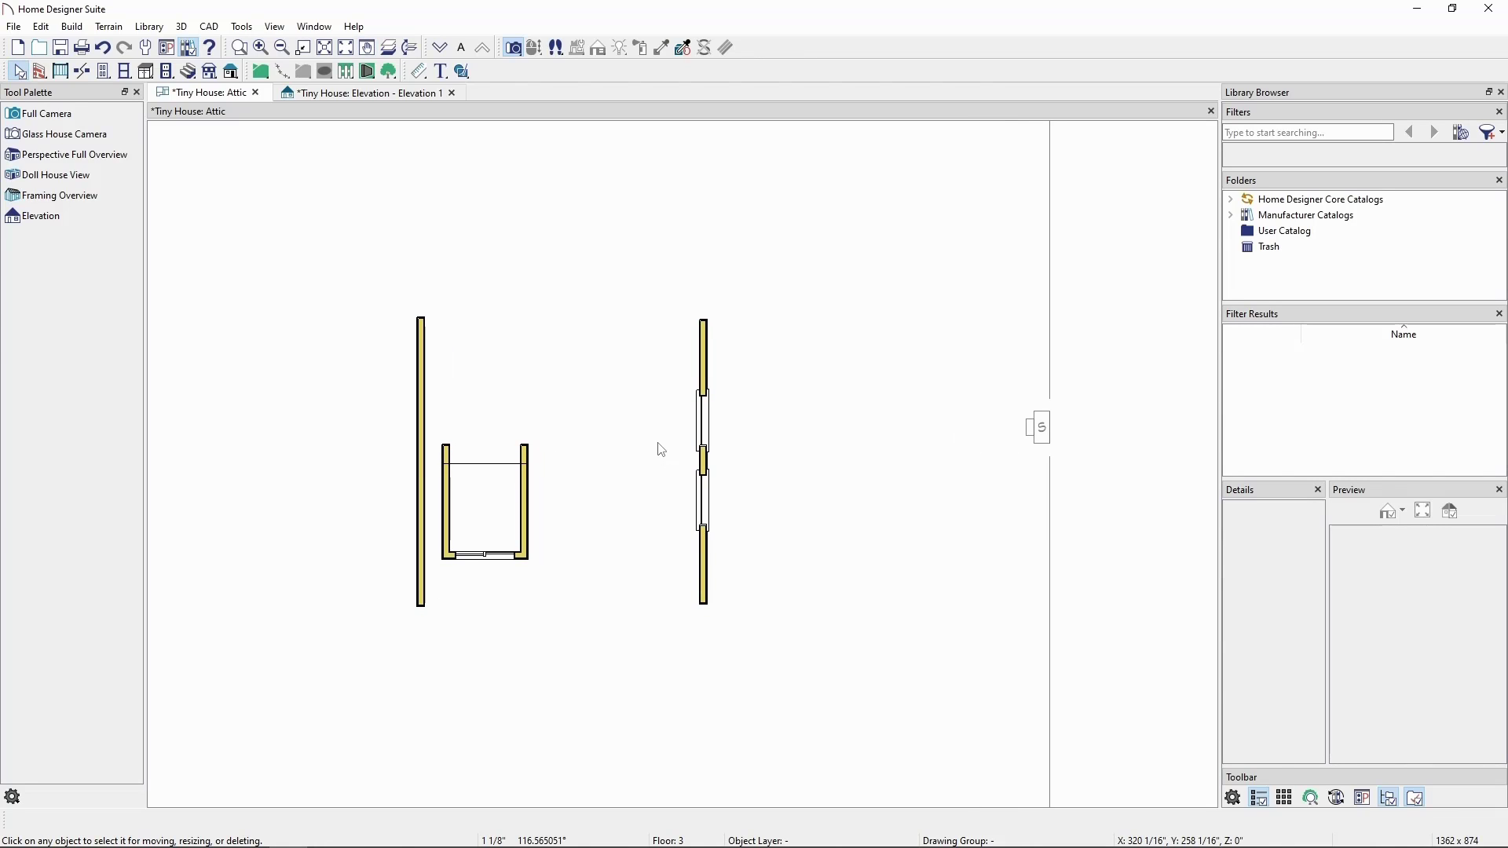
# Change the right gable window's 2'-10 3/4" wall-end dimension to 4'-0 7/16", centering both windows.
pyautogui.click(275, 28)
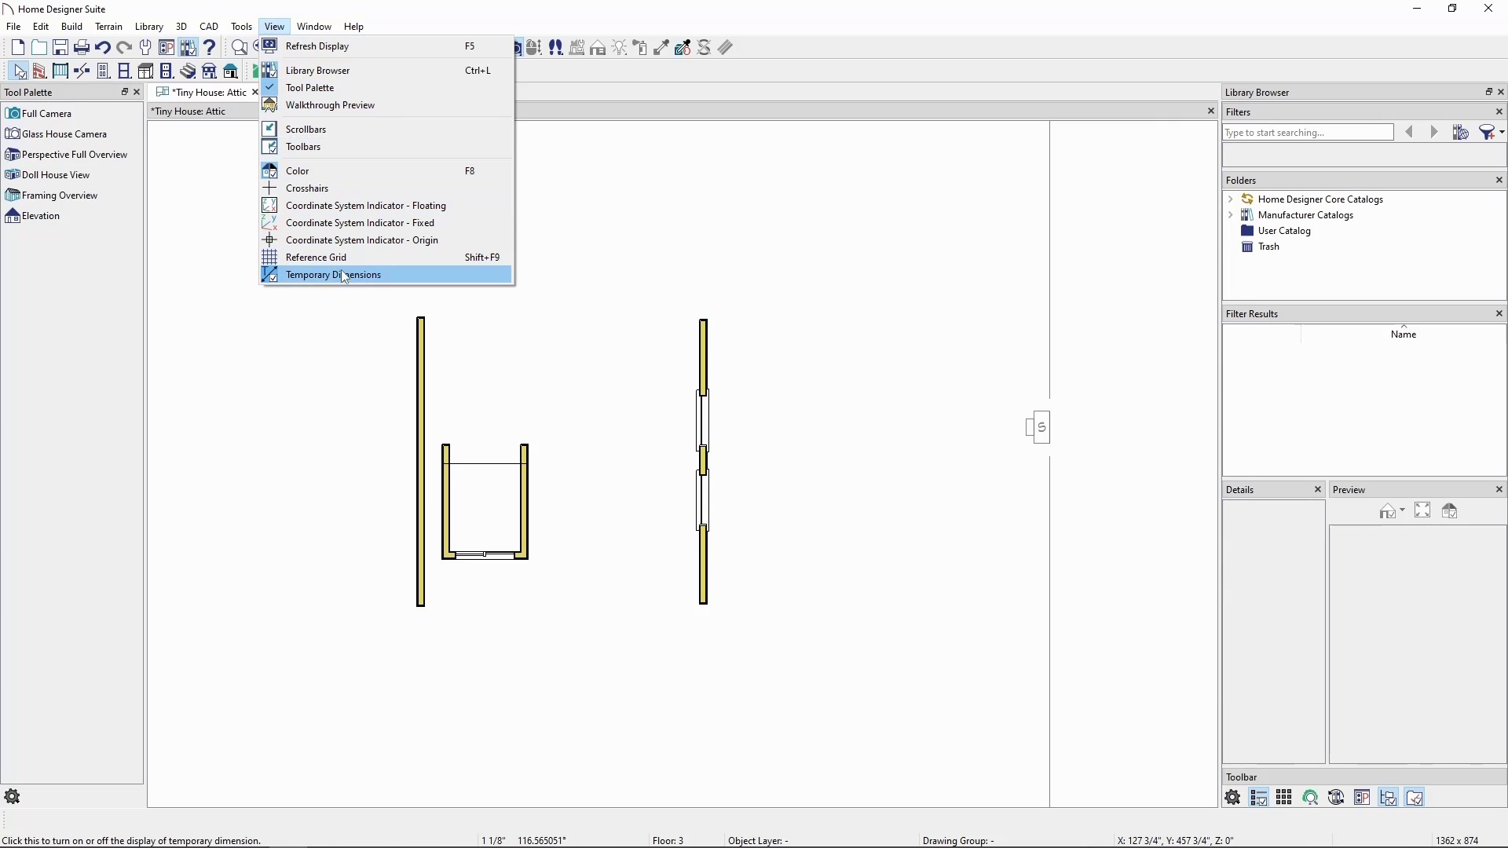
pyautogui.click(742, 320)
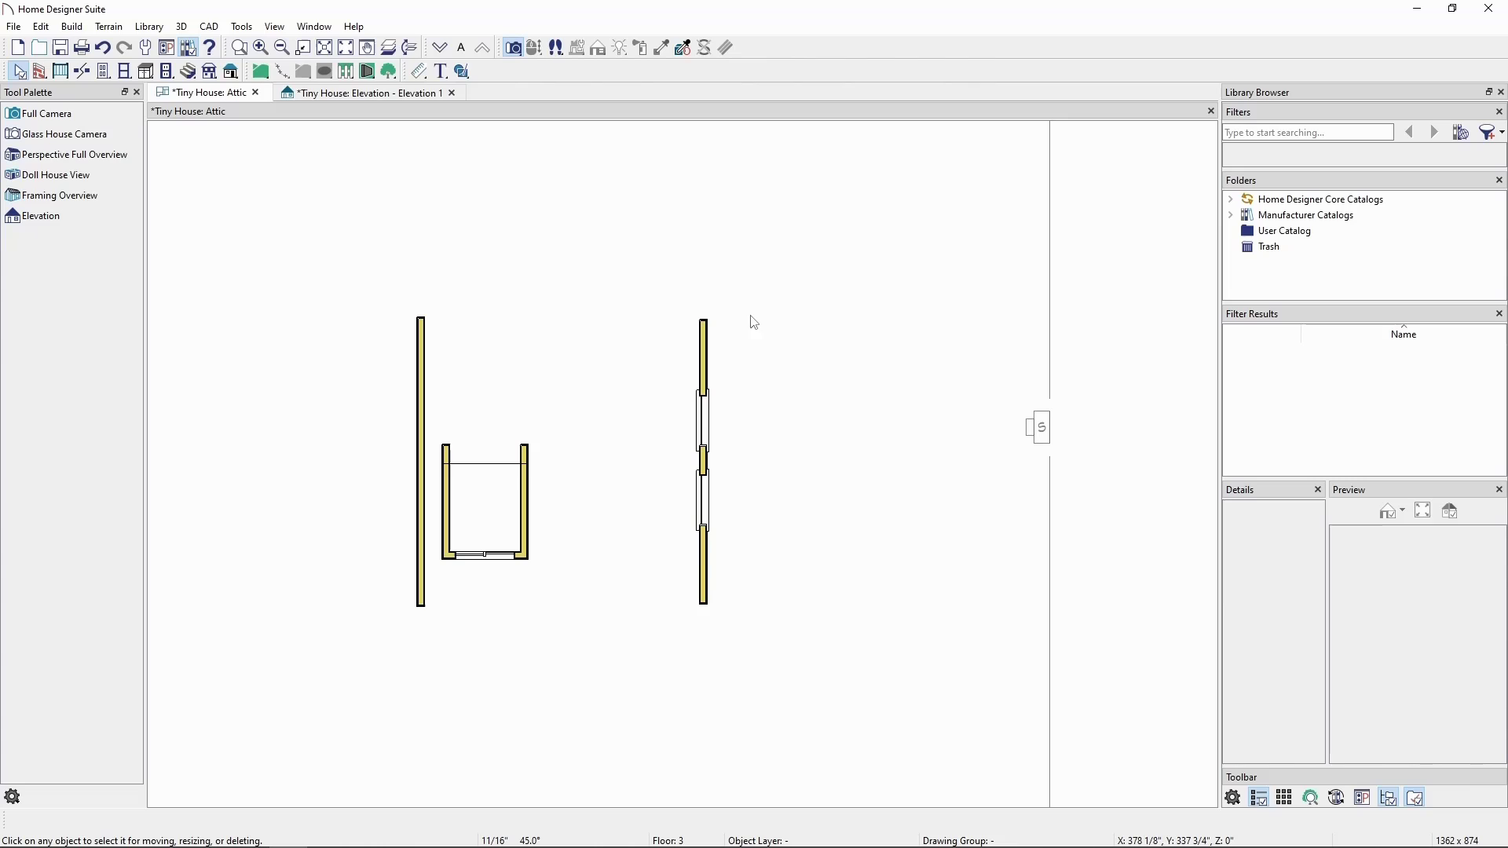
pyautogui.click(711, 426)
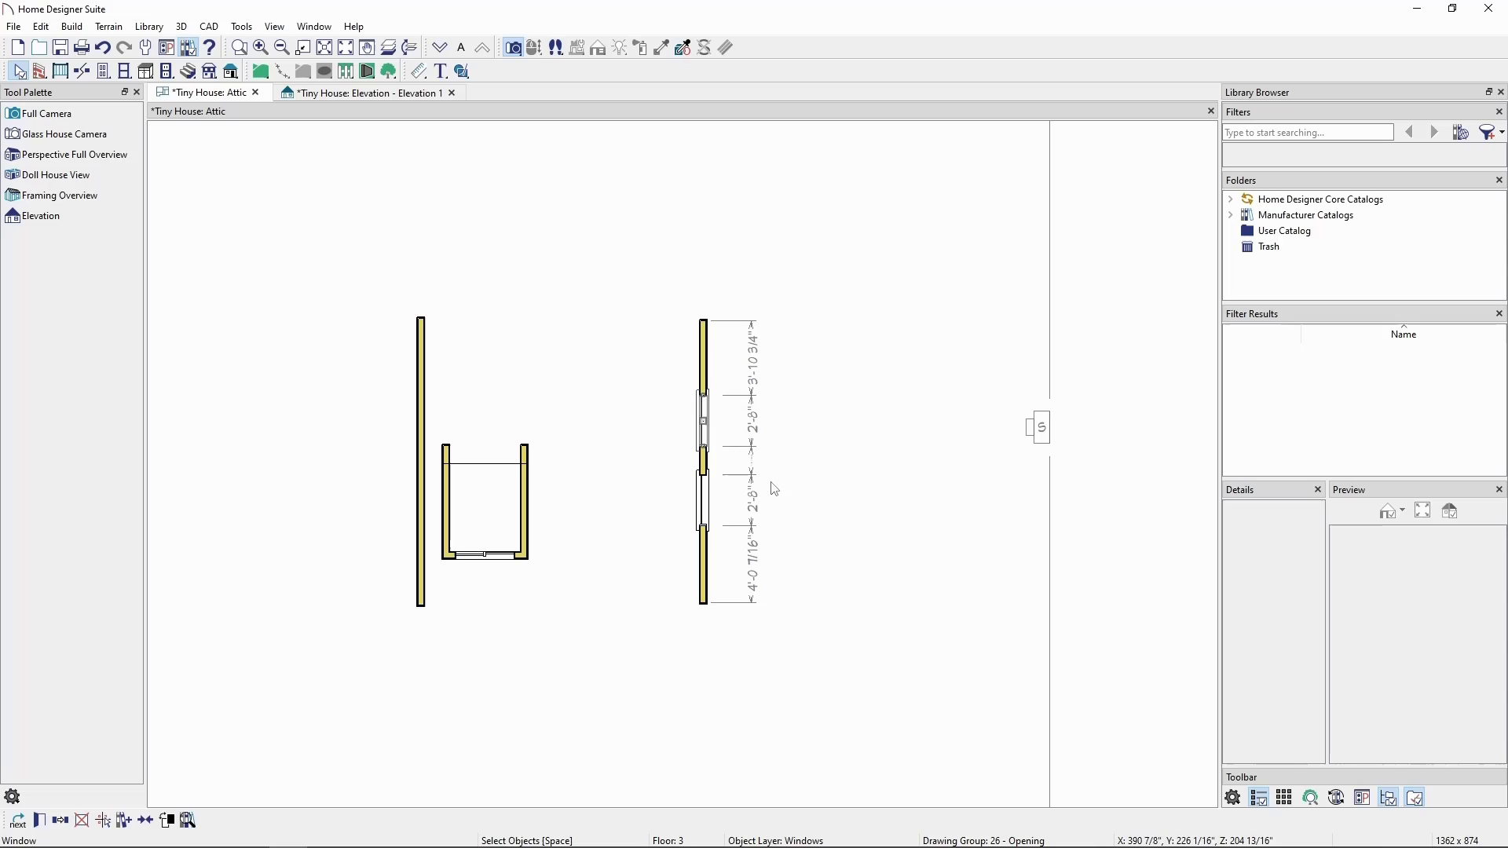
pyautogui.click(759, 377)
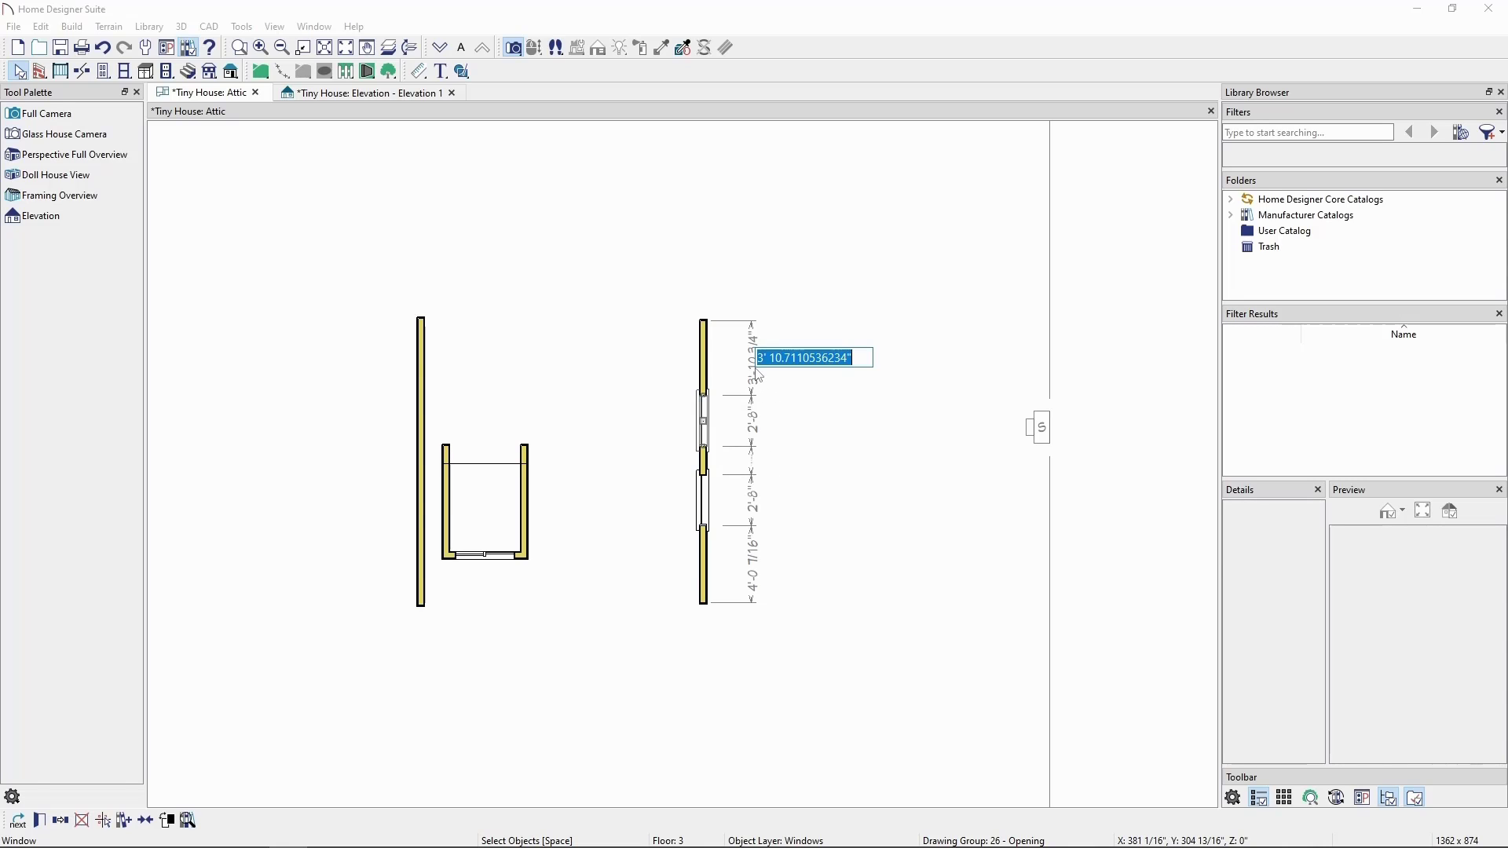
pyautogui.write("4'")
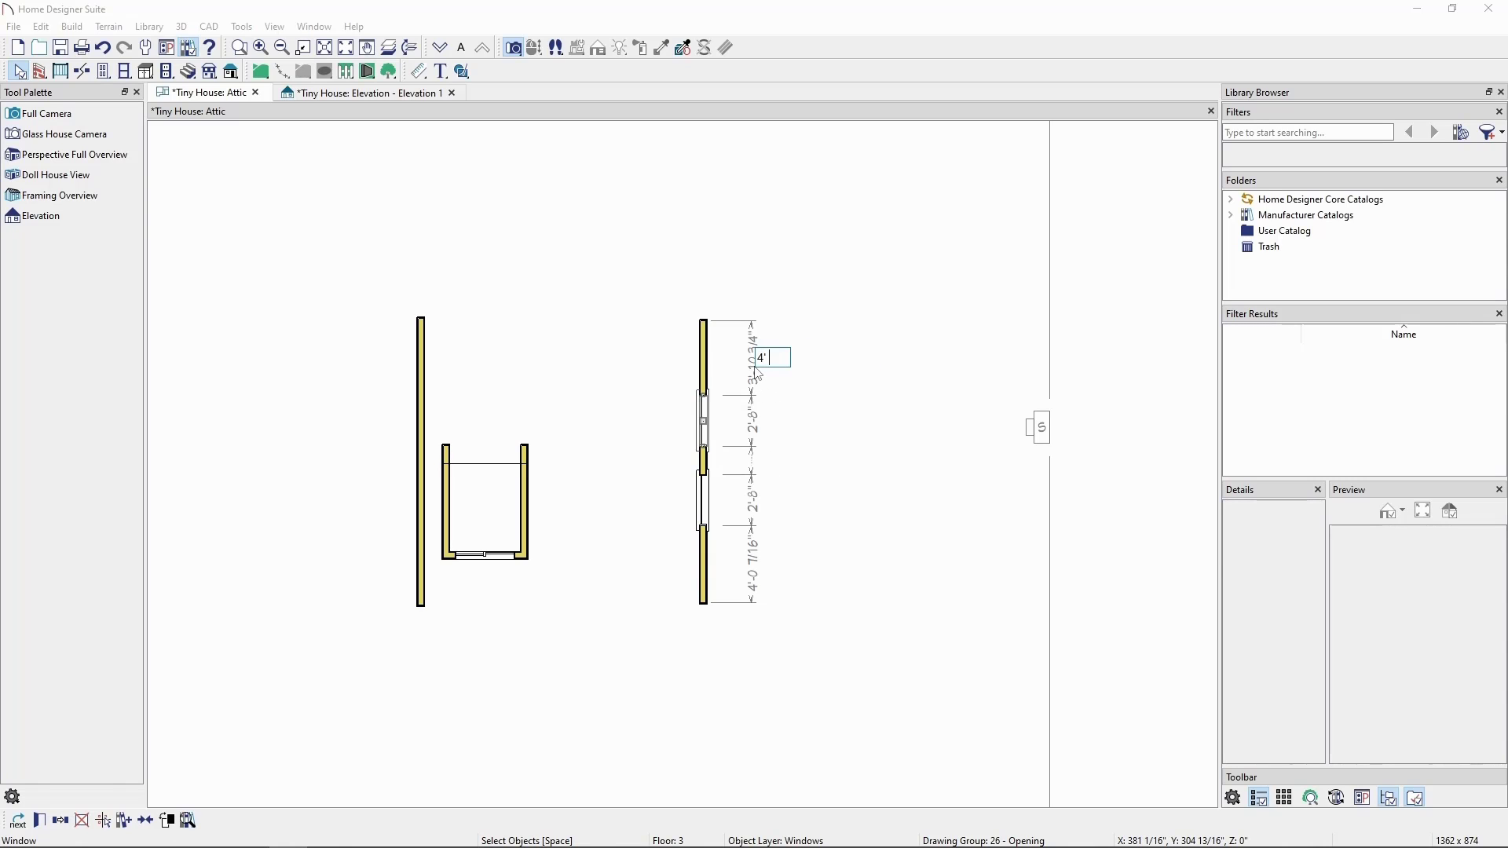
pyautogui.write(' 7/16')
pyautogui.press('Return')
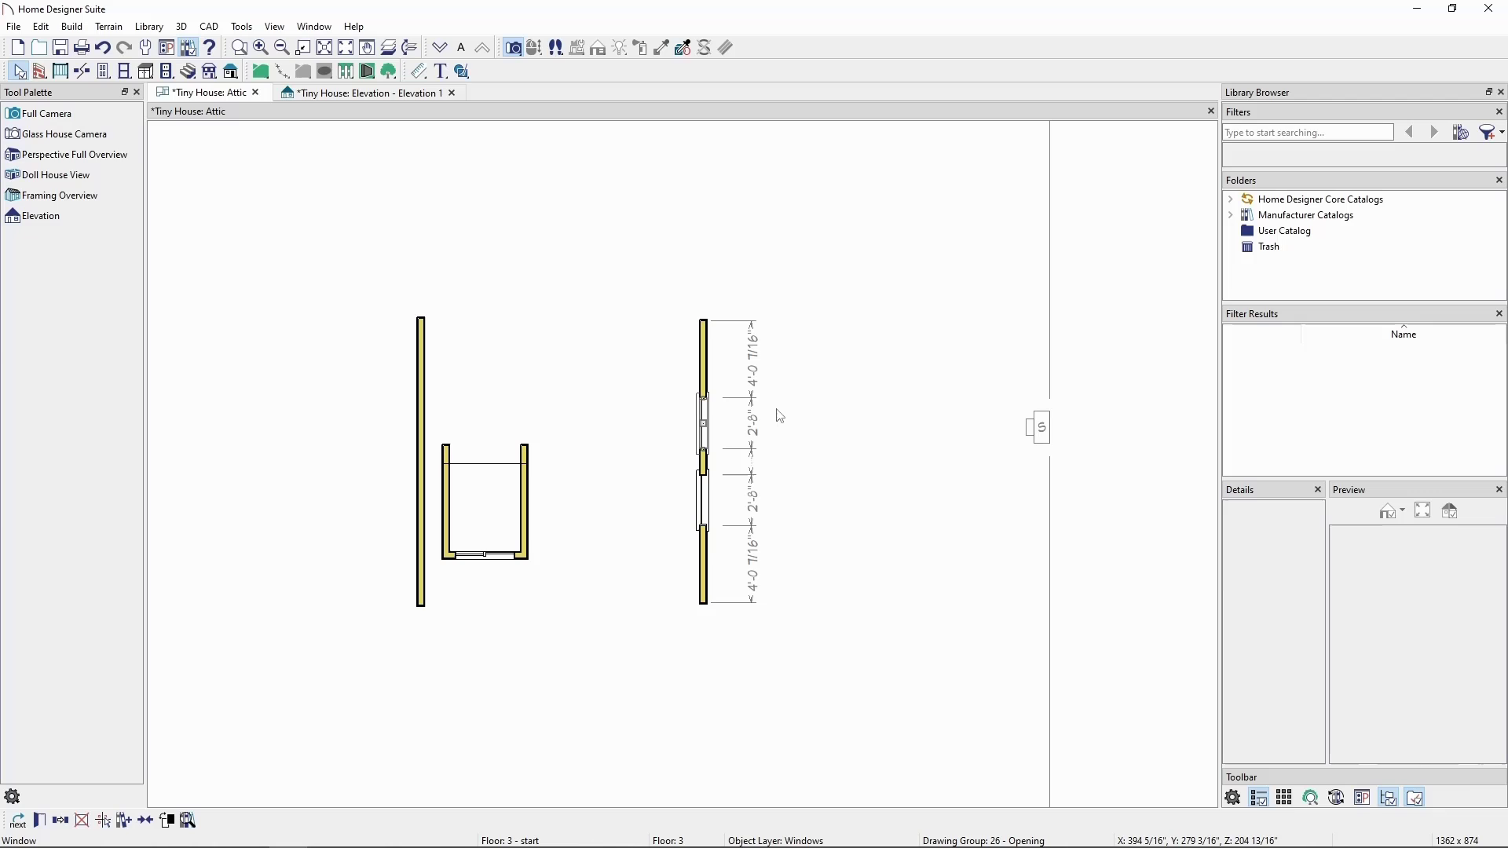
# On Elevation 1, check the left gable window's 32" × 46 13/16" size, then select the right window.
pyautogui.click(406, 98)
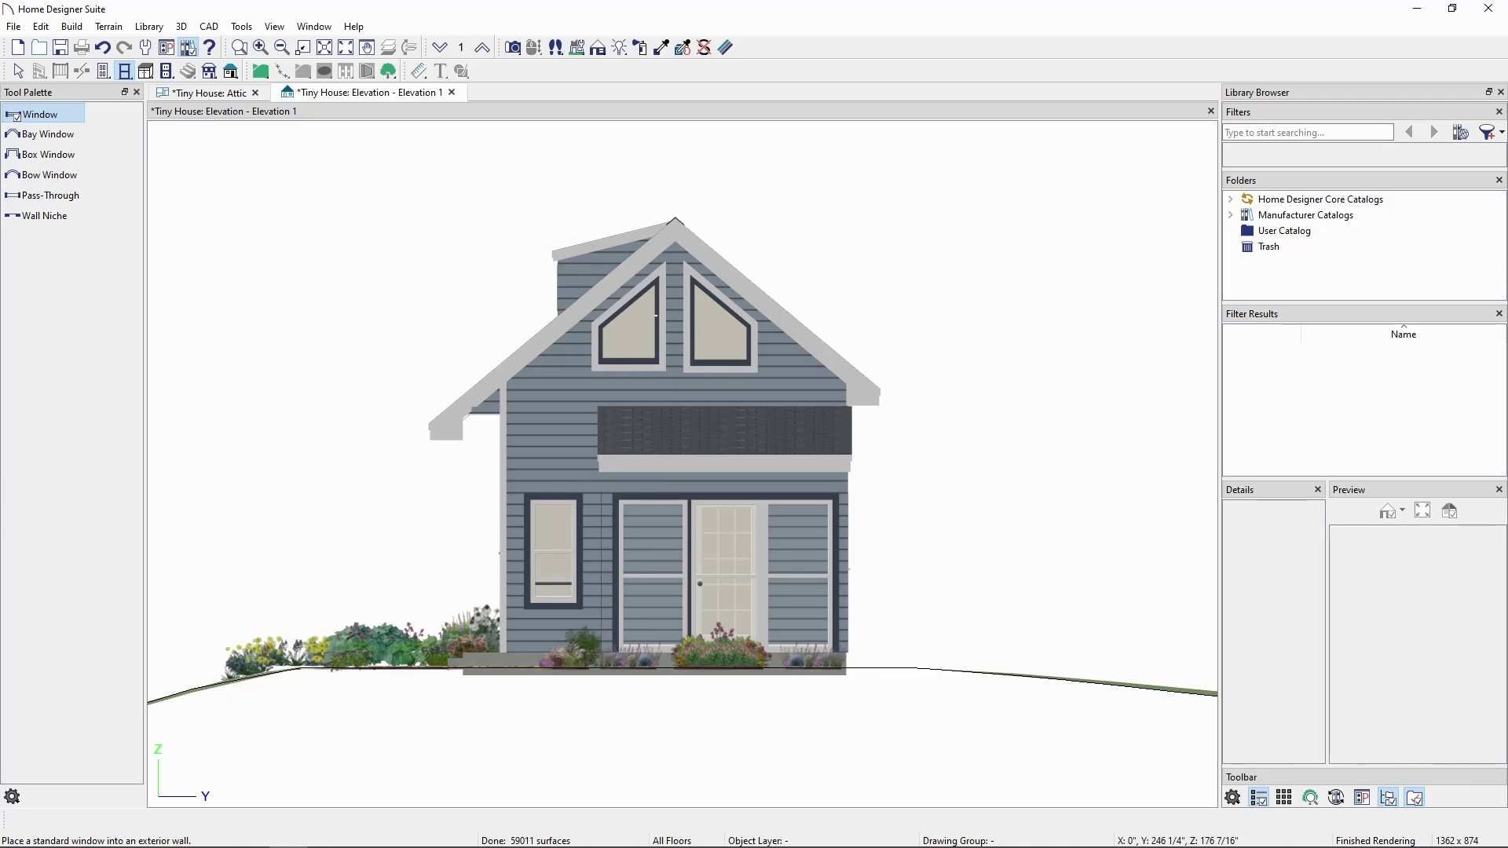
pyautogui.press('space')
pyautogui.click(636, 319)
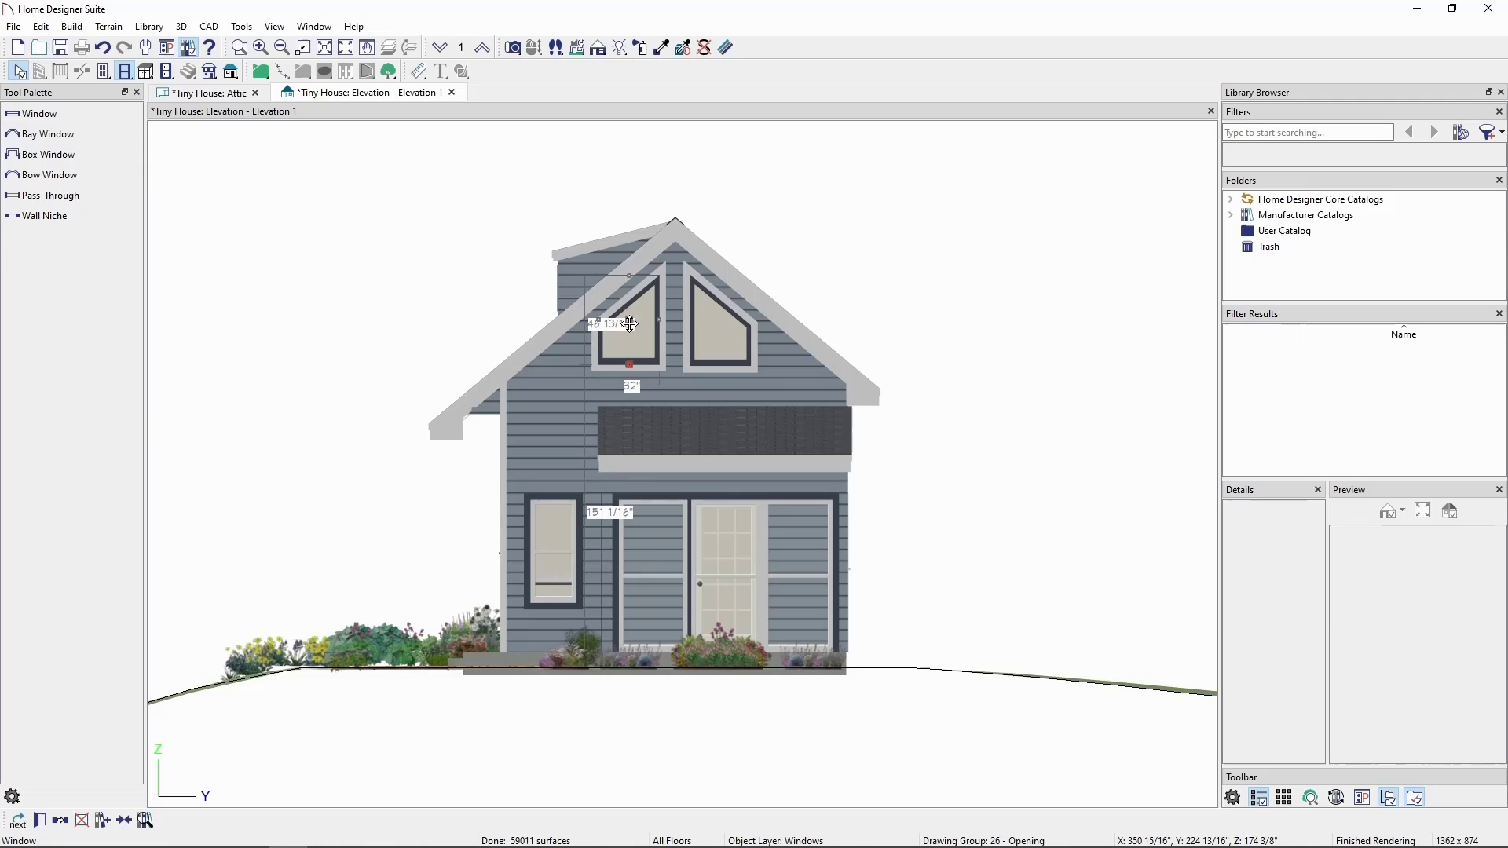
pyautogui.click(39, 819)
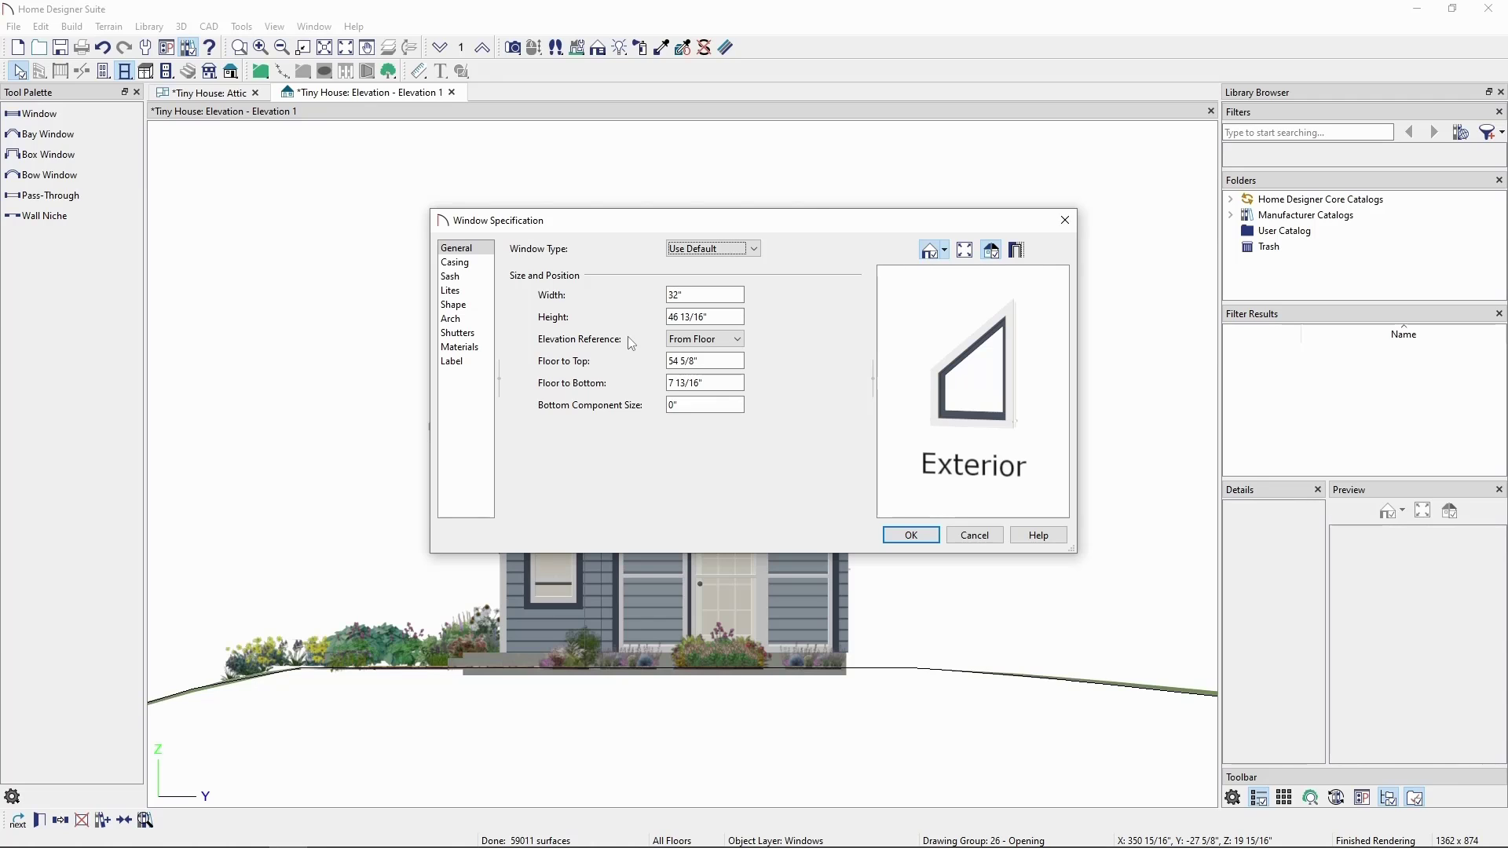
pyautogui.click(912, 537)
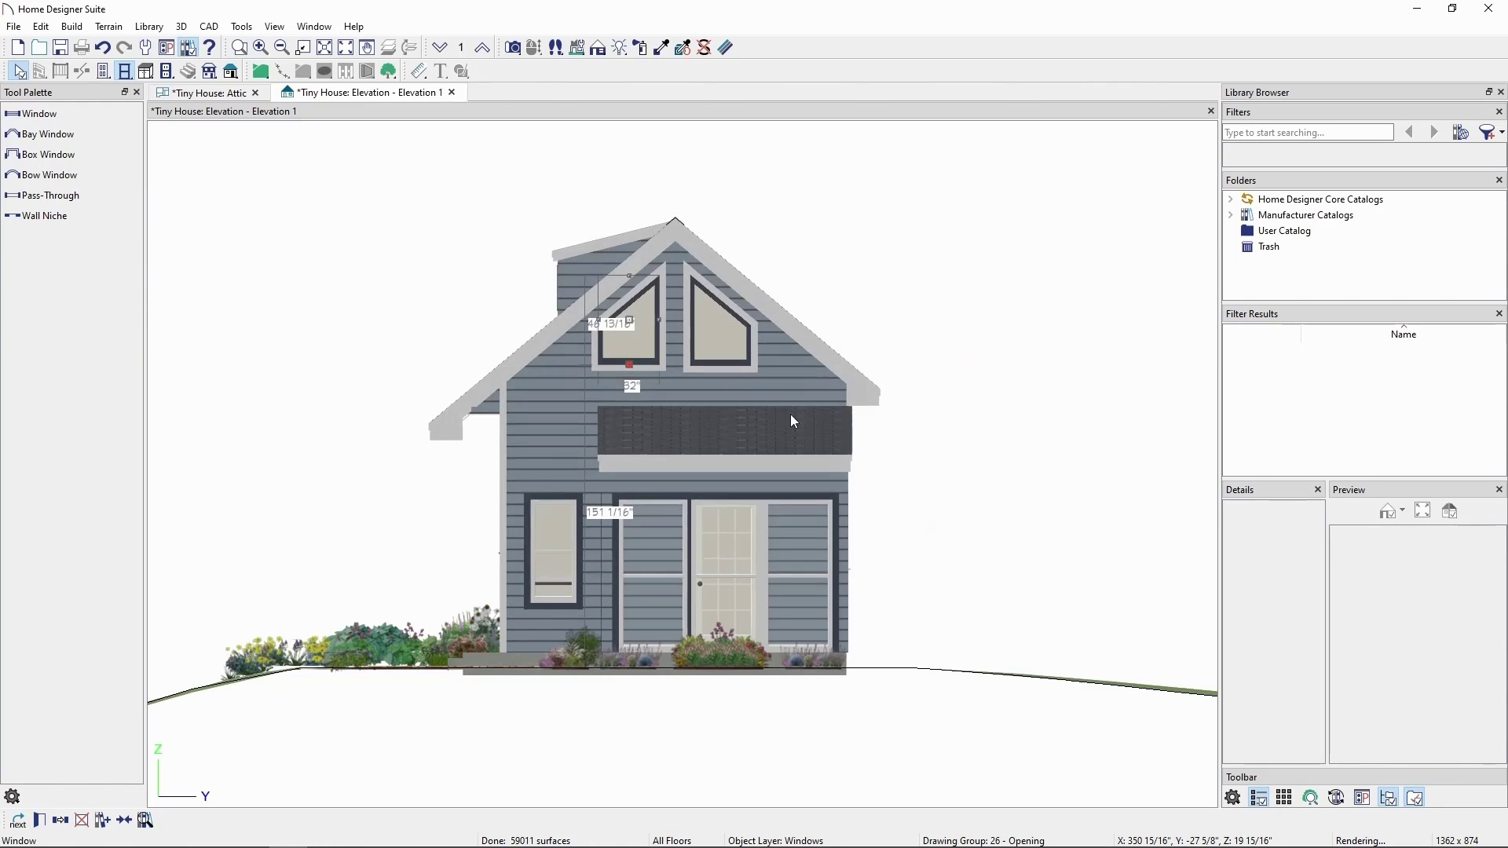
pyautogui.click(713, 353)
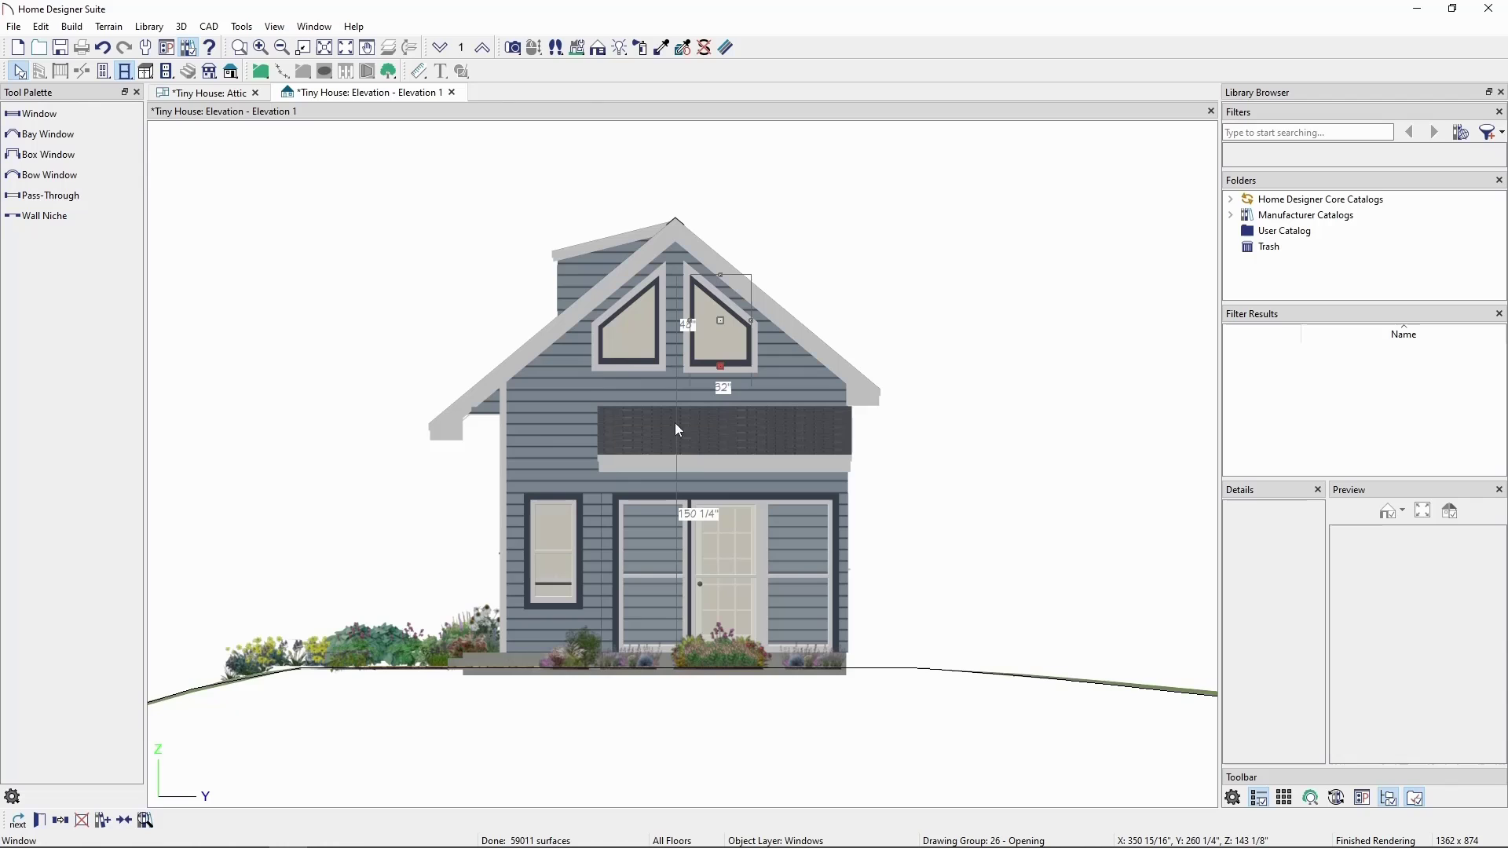
# Give the right gable window a 46 13/16" height and 7 13/16" Floor to Bottom.
pyautogui.click(40, 819)
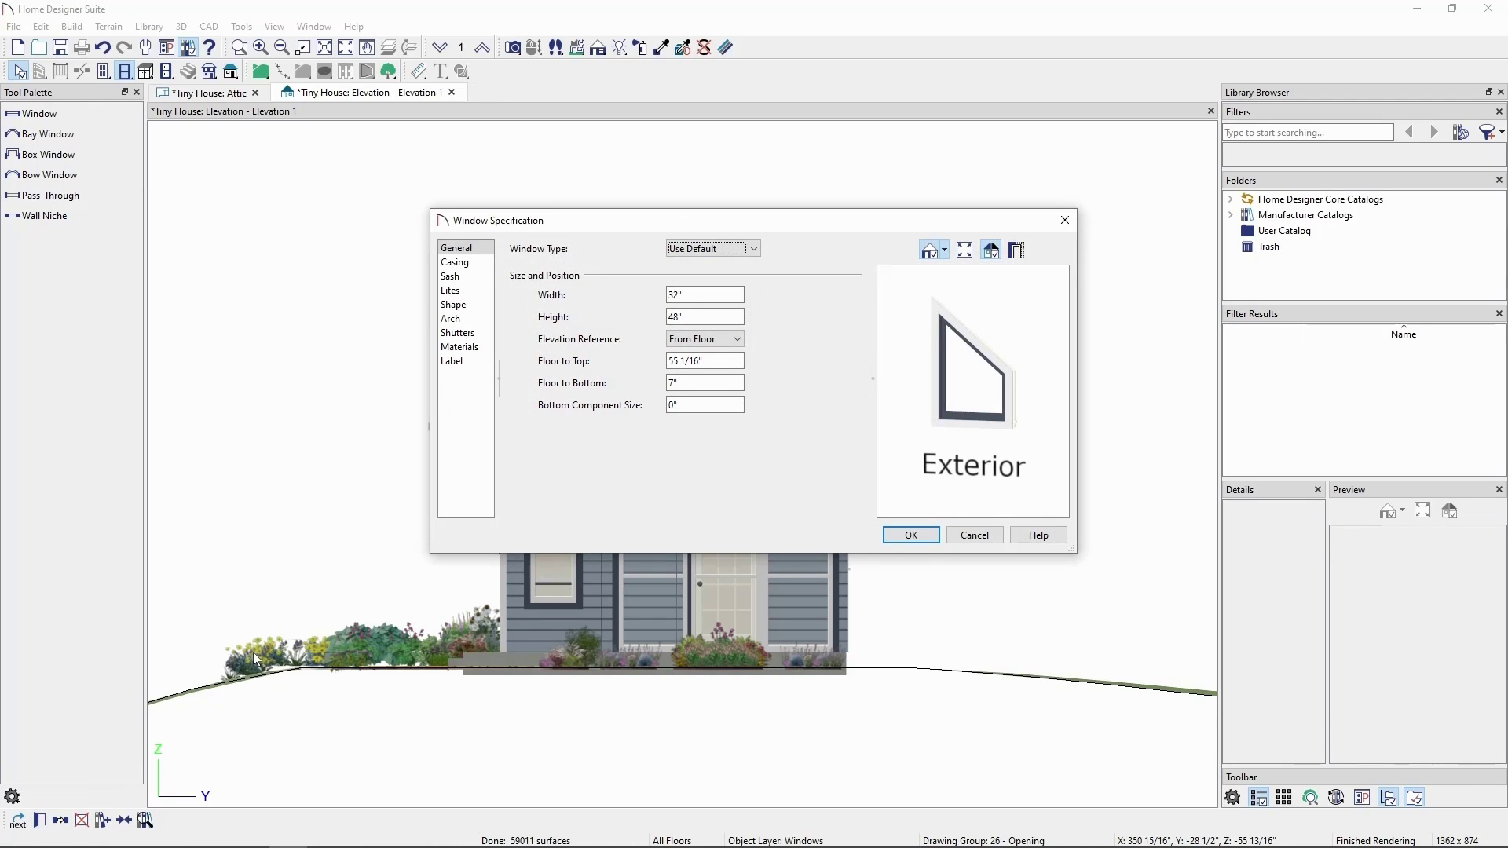
pyautogui.doubleClick(696, 318)
pyautogui.write('46 13/16')
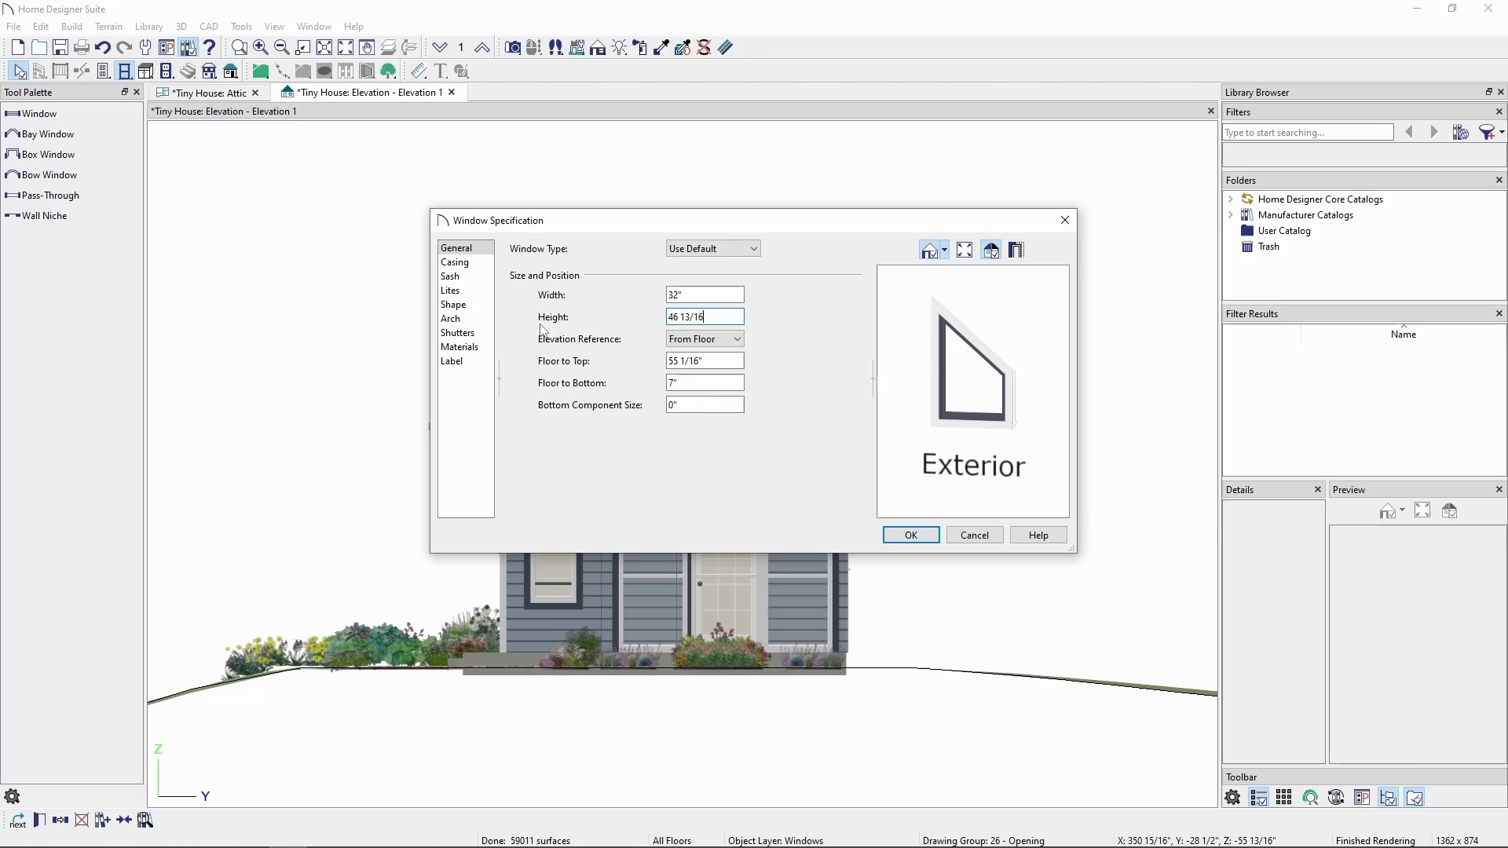
pyautogui.press('Tab')
pyautogui.moveTo(675, 384); pyautogui.dragTo(662, 388)
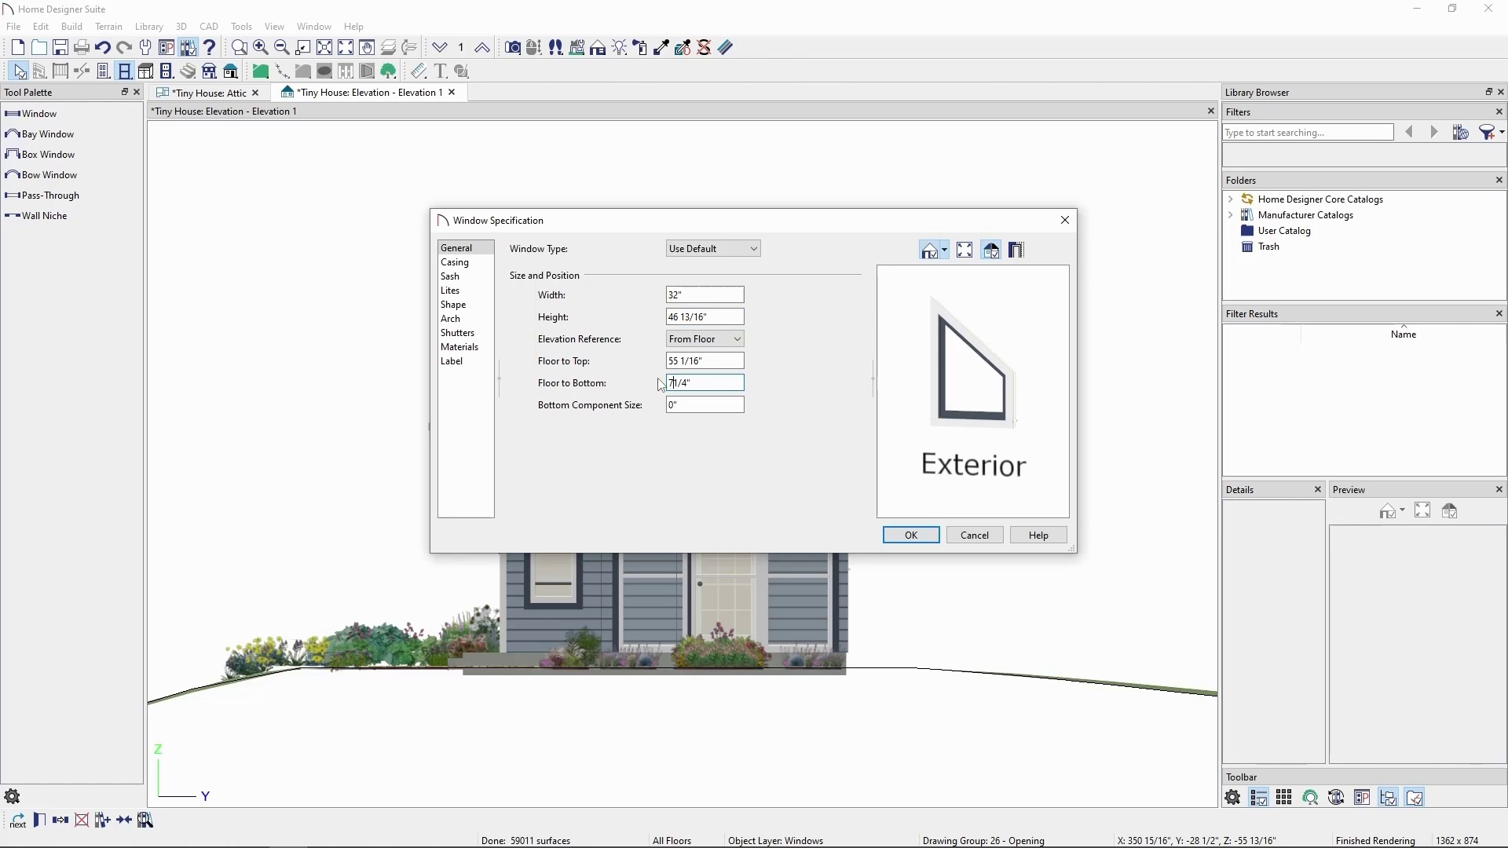
pyautogui.press('Delete')
pyautogui.press('Delete')
pyautogui.press('Delete')
pyautogui.press('Delete')
pyautogui.press('Delete')
pyautogui.write('33/16')
pyautogui.press('Tab')
pyautogui.click(909, 535)
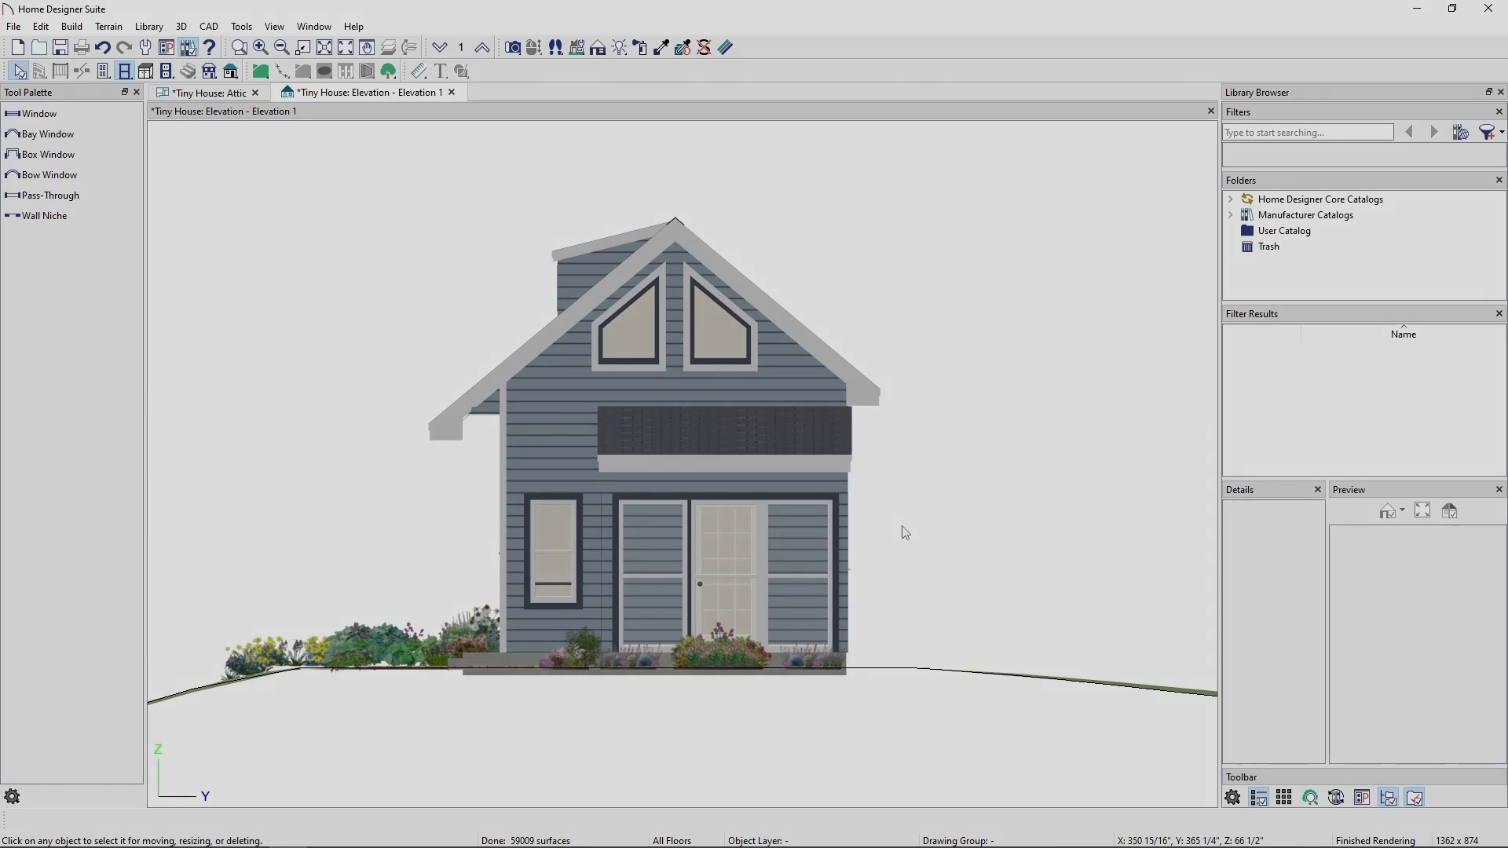